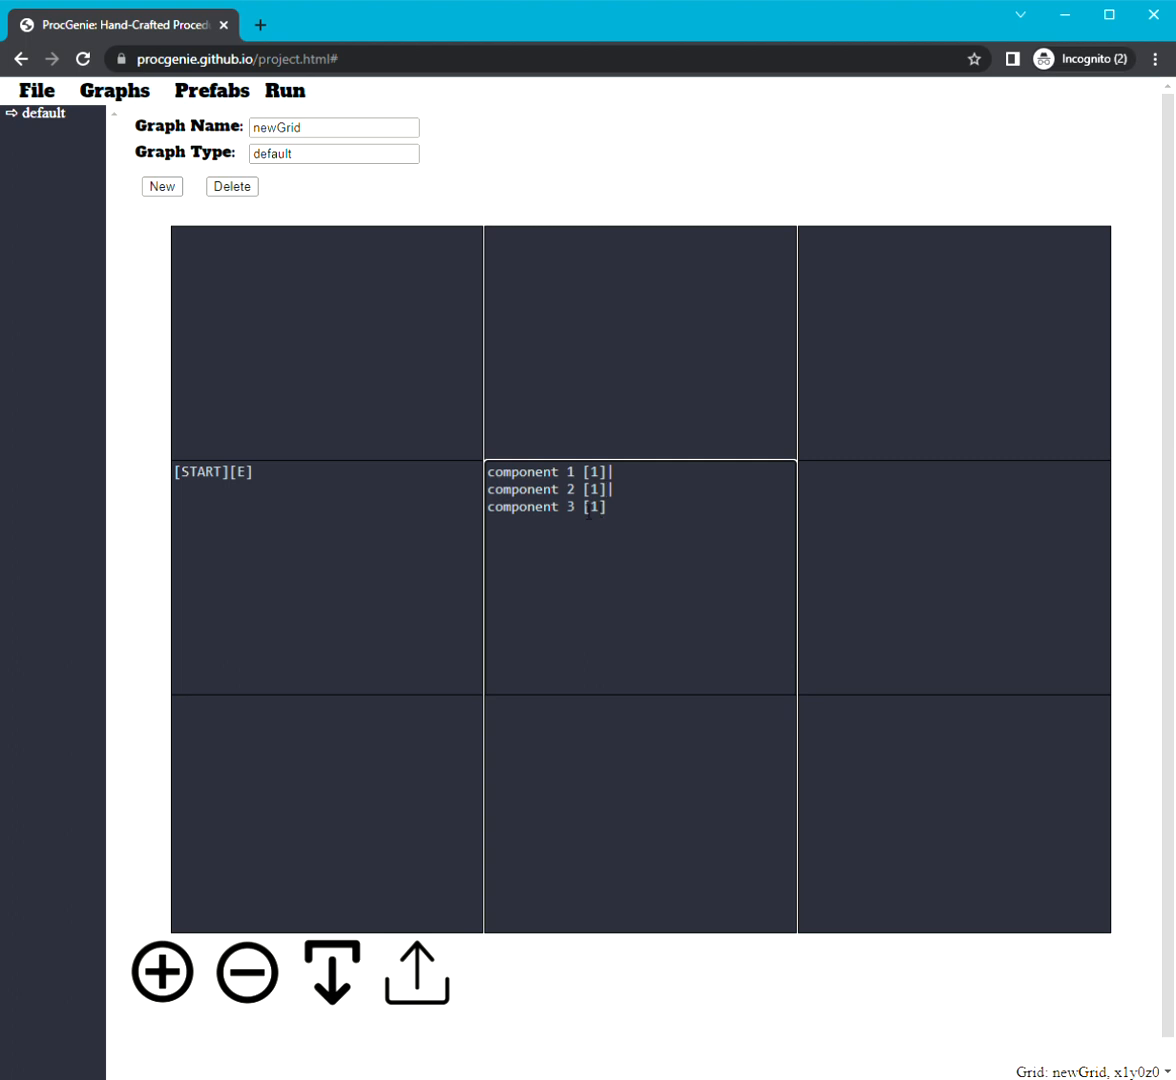
Step: Examine the start cell with its east direction and the three weighted component alternatives in the adjacent cell of the newGrid graph
left_click(212, 472)
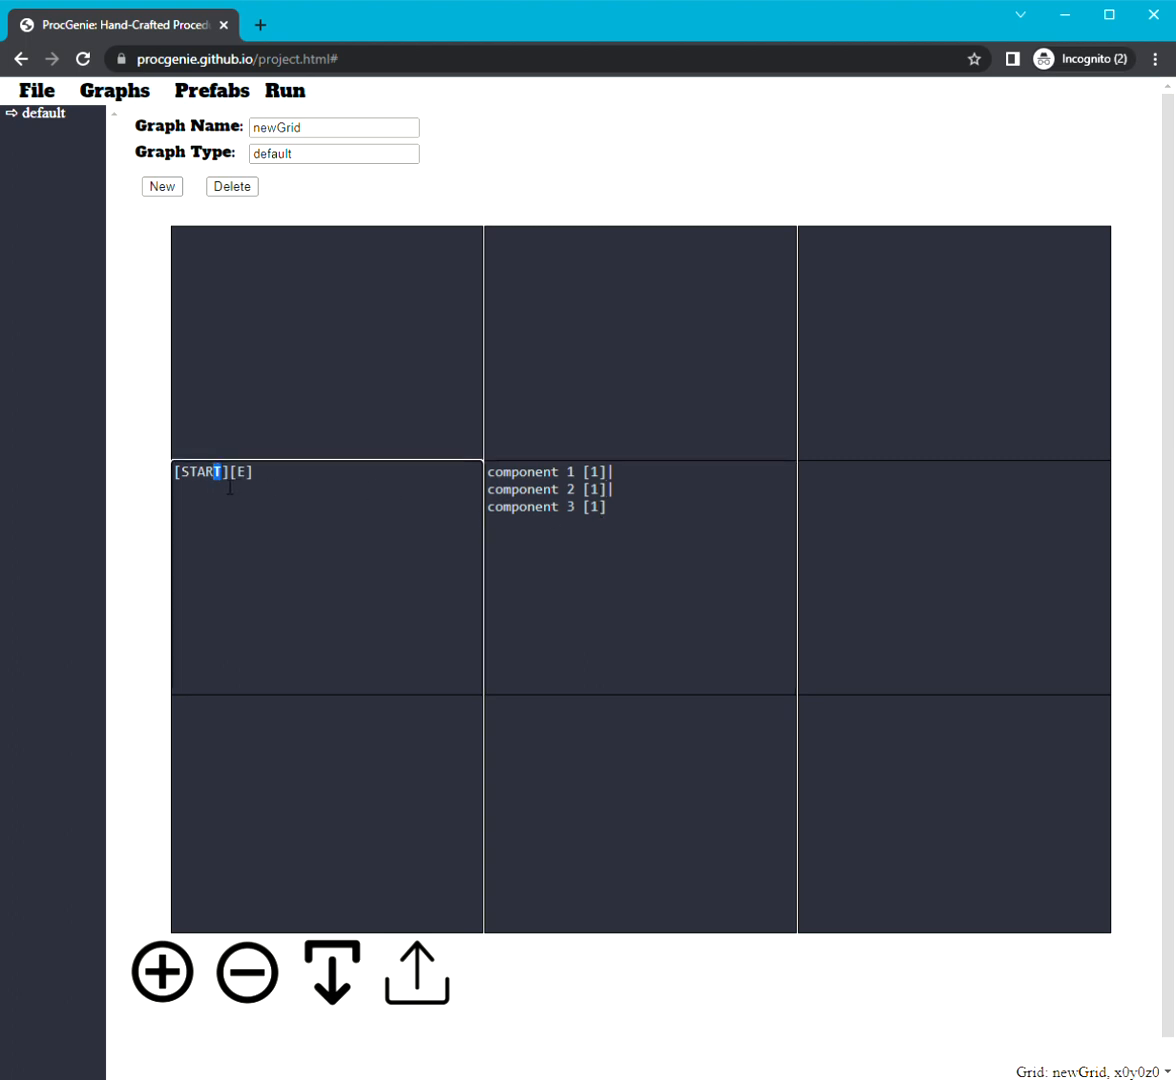
key("ctrl+Left")
left_click(571, 485)
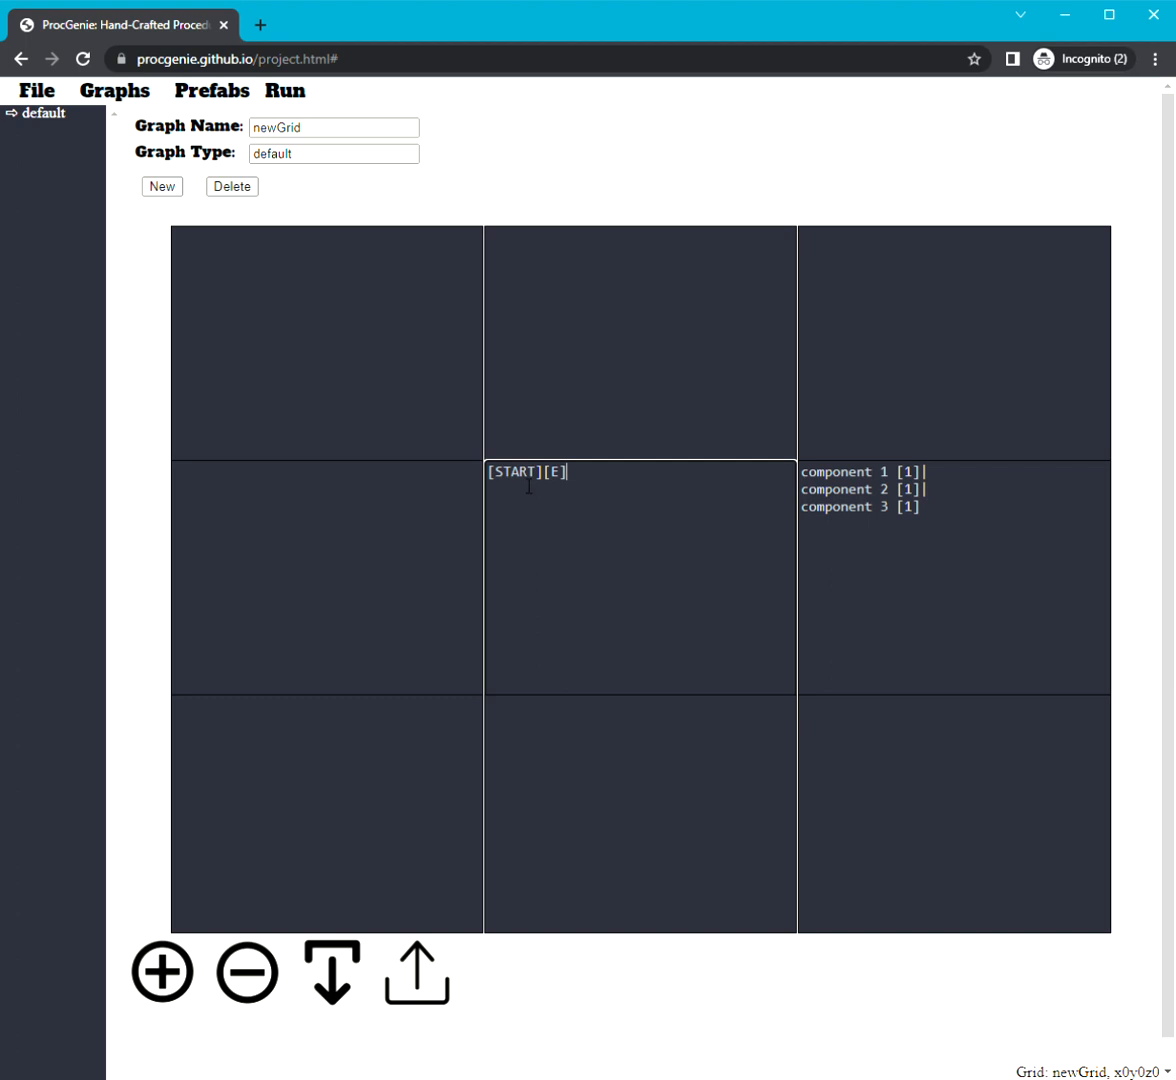
double_click(566, 486)
left_click(848, 517)
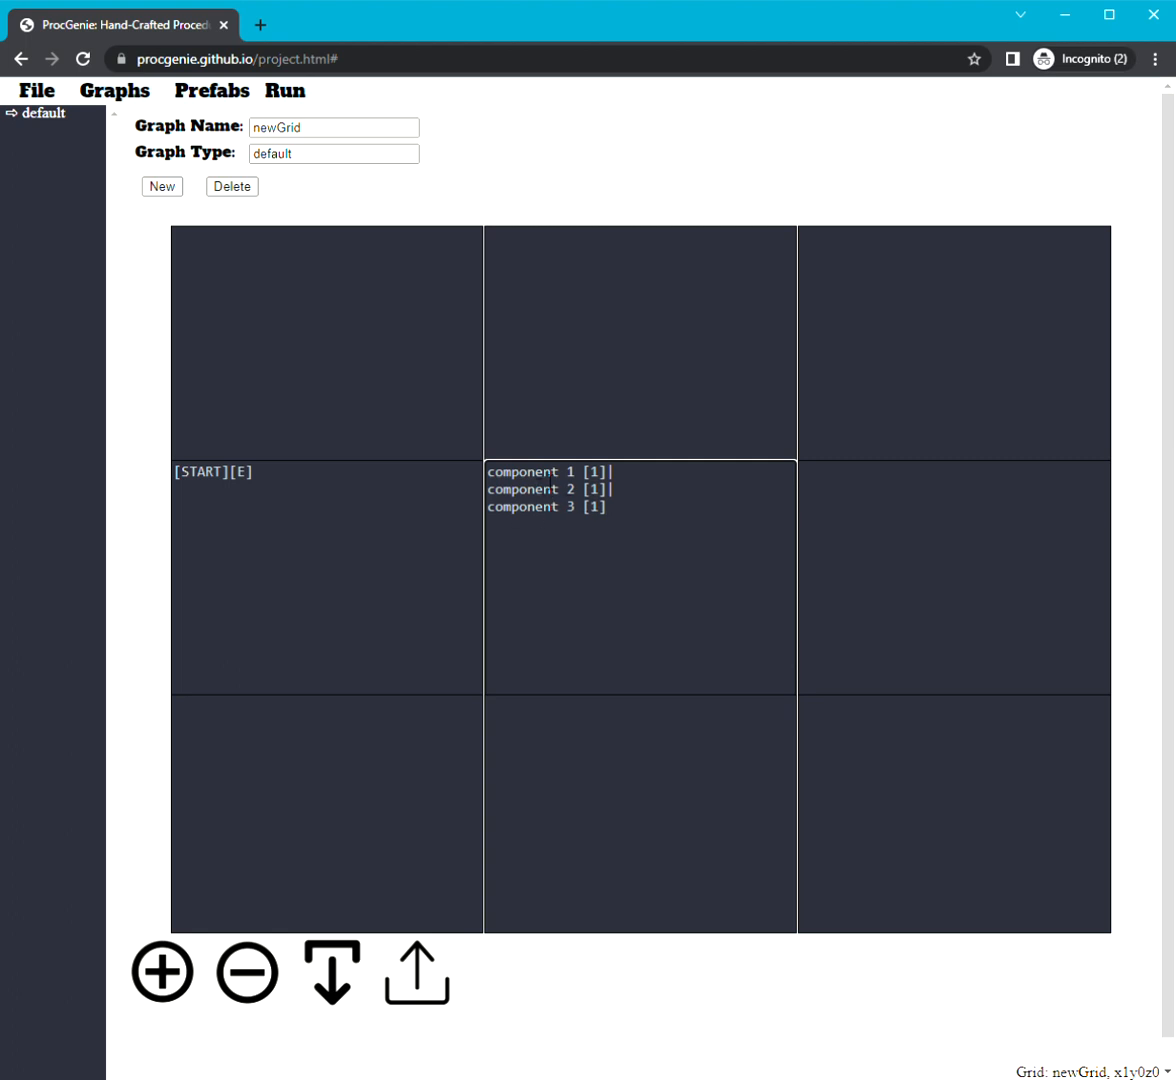
left_click_drag(608, 471, 487, 472)
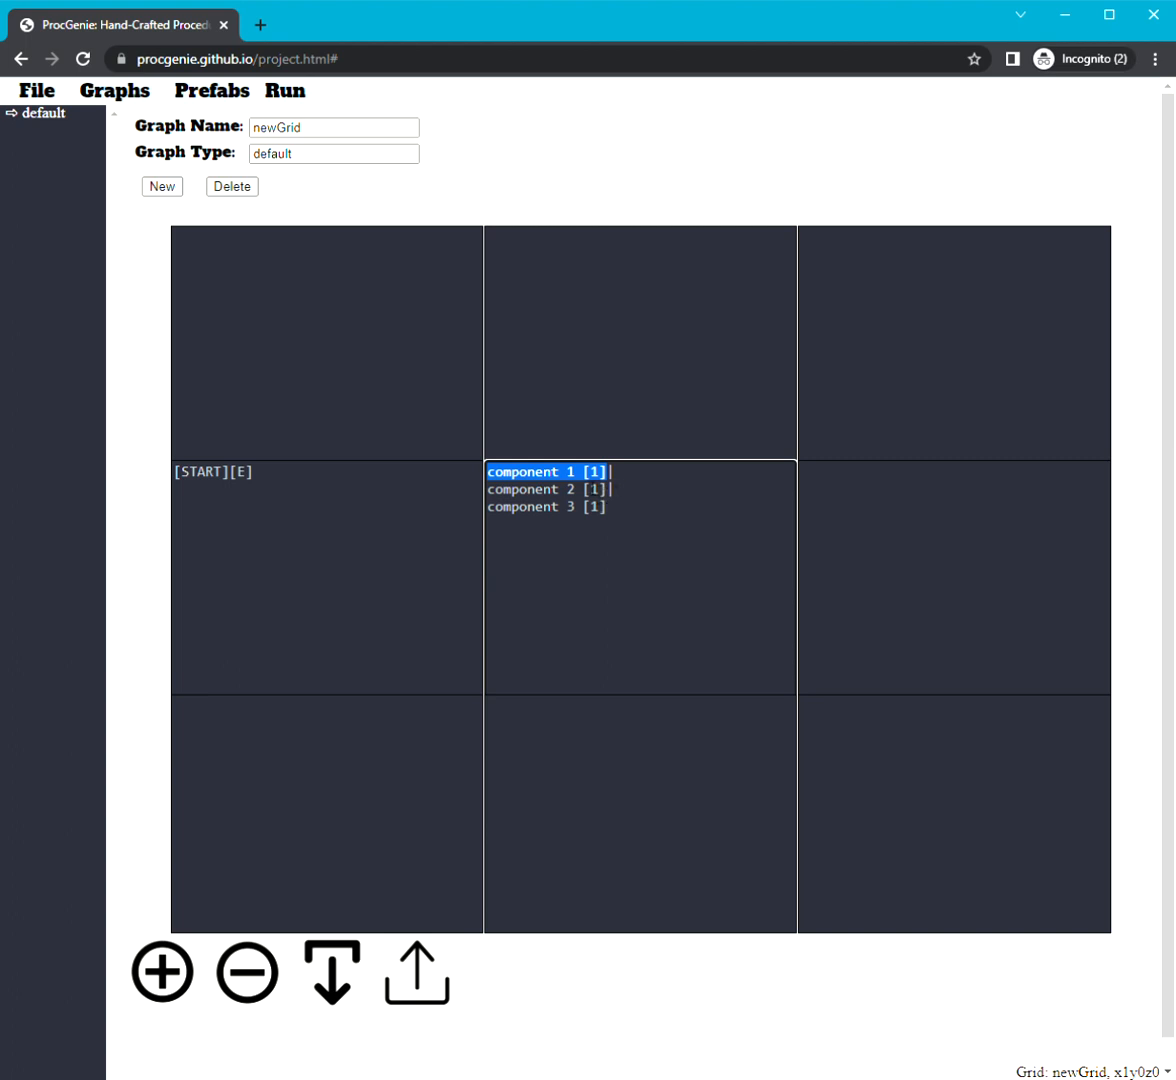
left_click(625, 483)
left_click_drag(625, 483, 617, 484)
double_click(620, 490)
left_click(619, 499)
left_click_drag(616, 492, 608, 495)
left_click(611, 500)
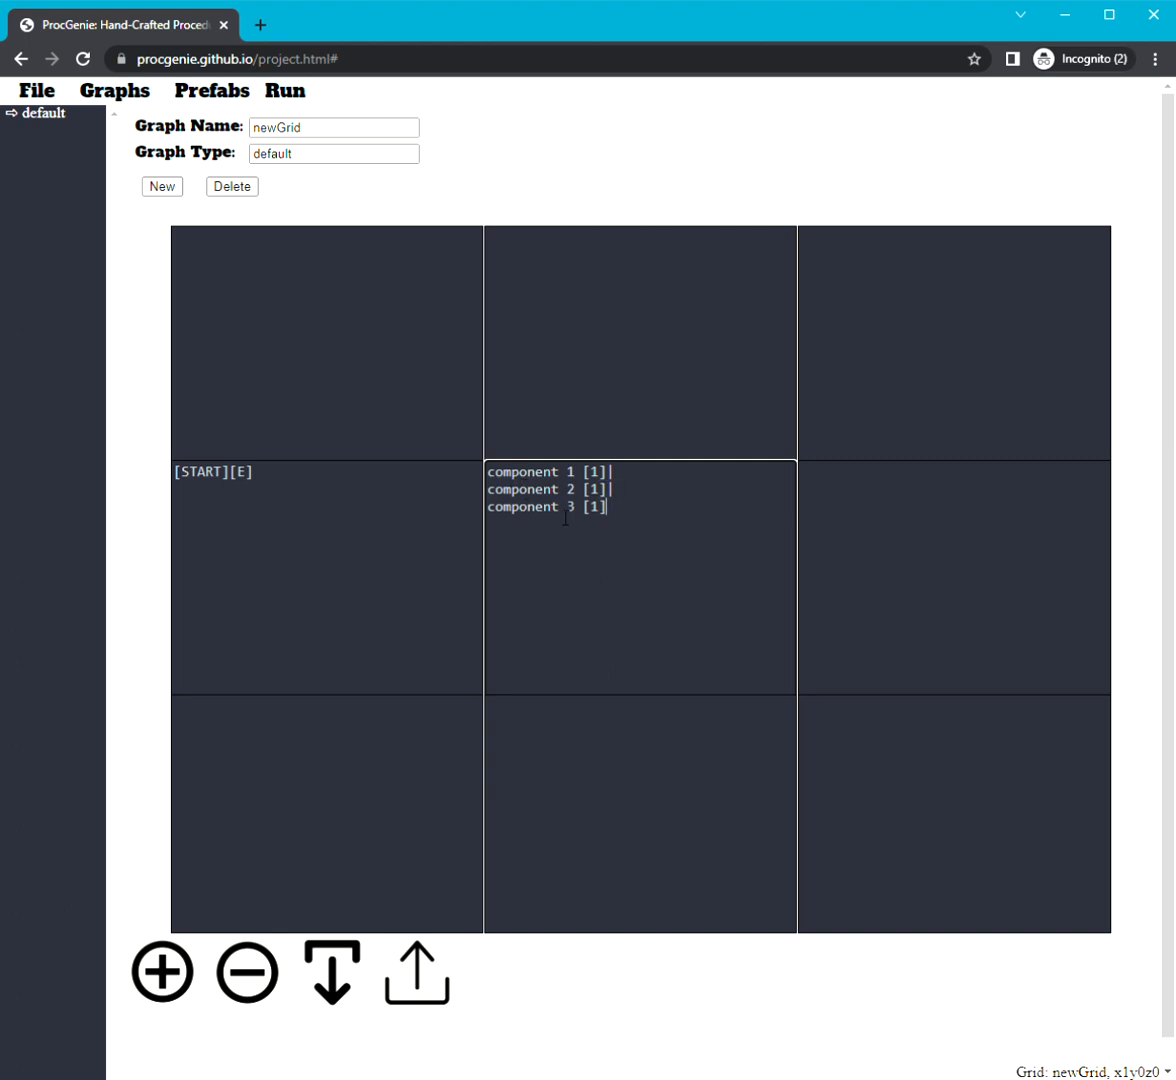
left_click(606, 479)
double_click(594, 471)
left_click(611, 510)
left_click(233, 992)
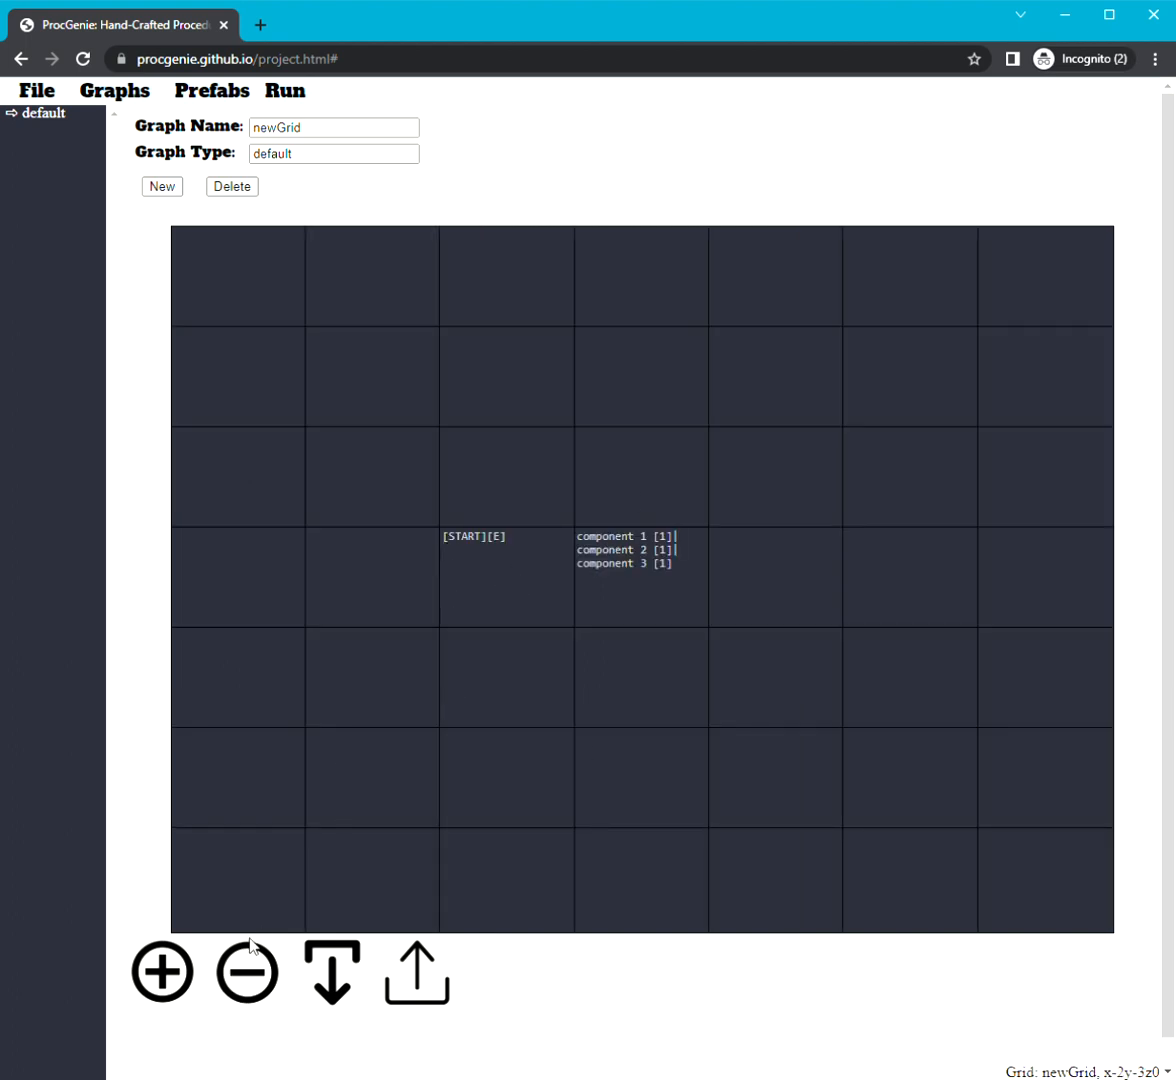
left_click(166, 975)
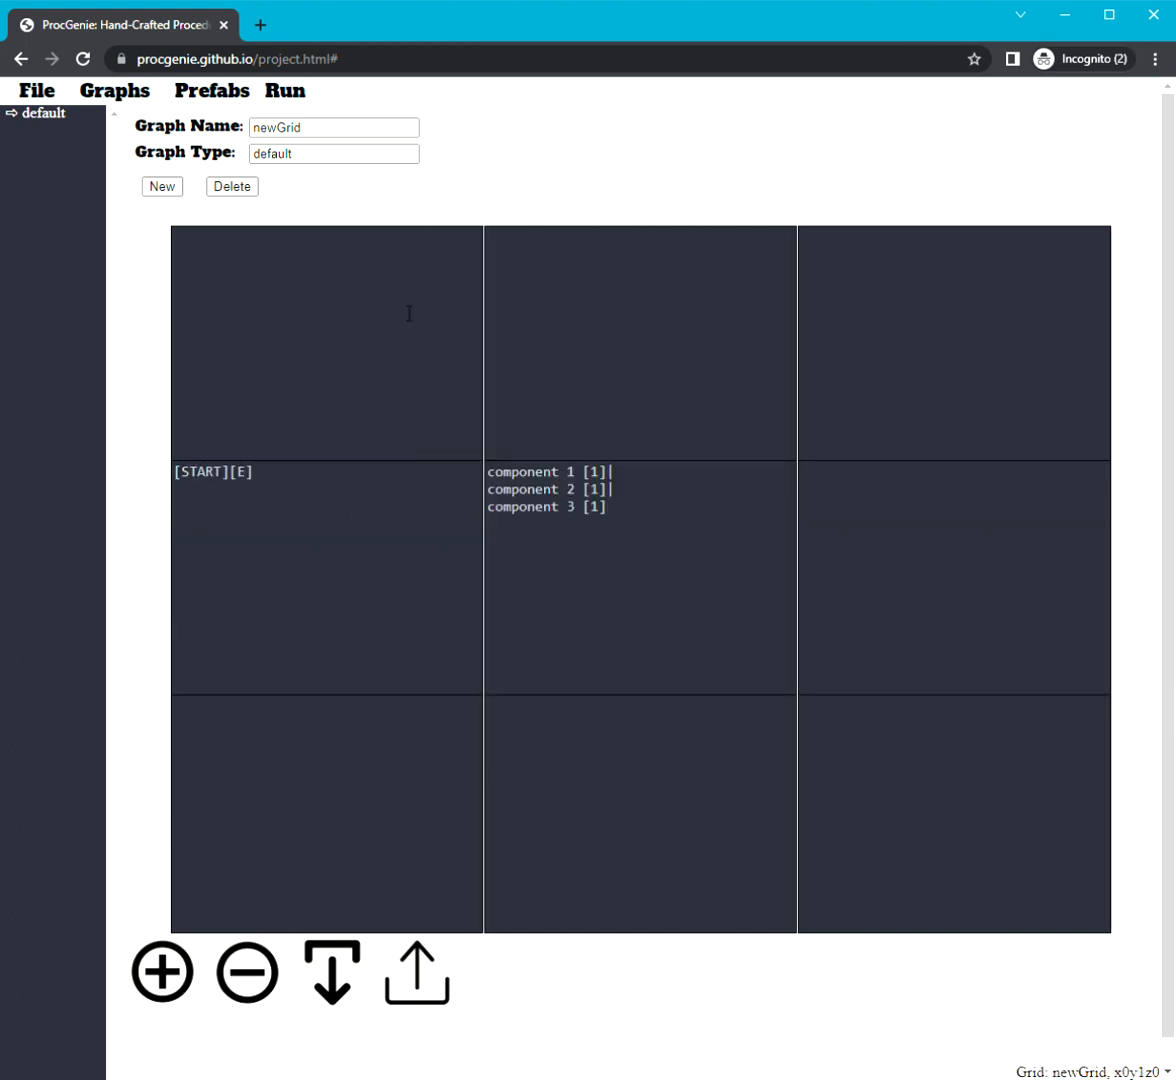
Step: Create a new graph named other with the graph type default
left_click_drag(137, 126, 222, 157)
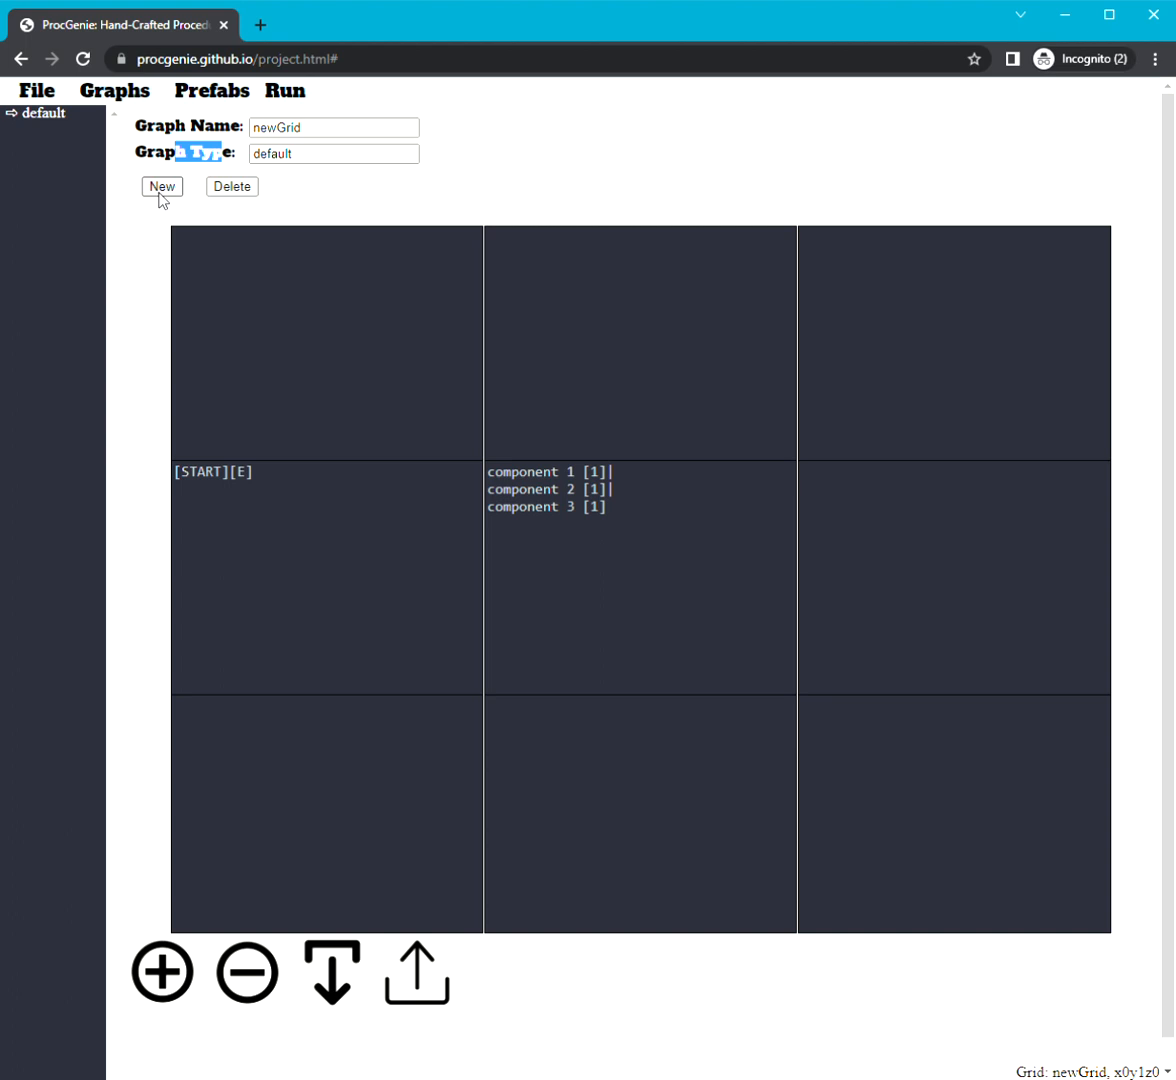
double_click(262, 128)
type("other")
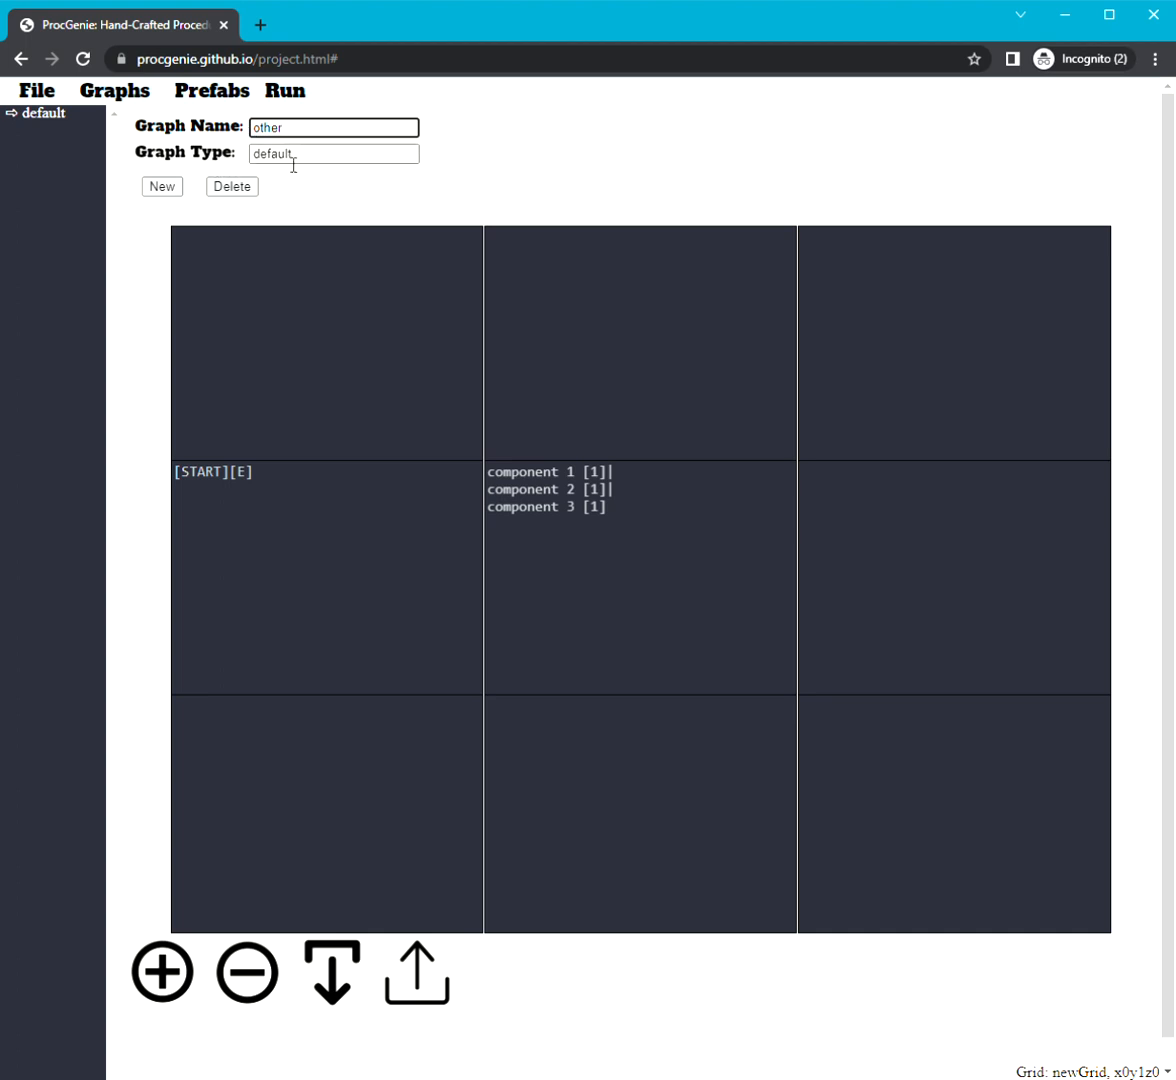
left_click(156, 190)
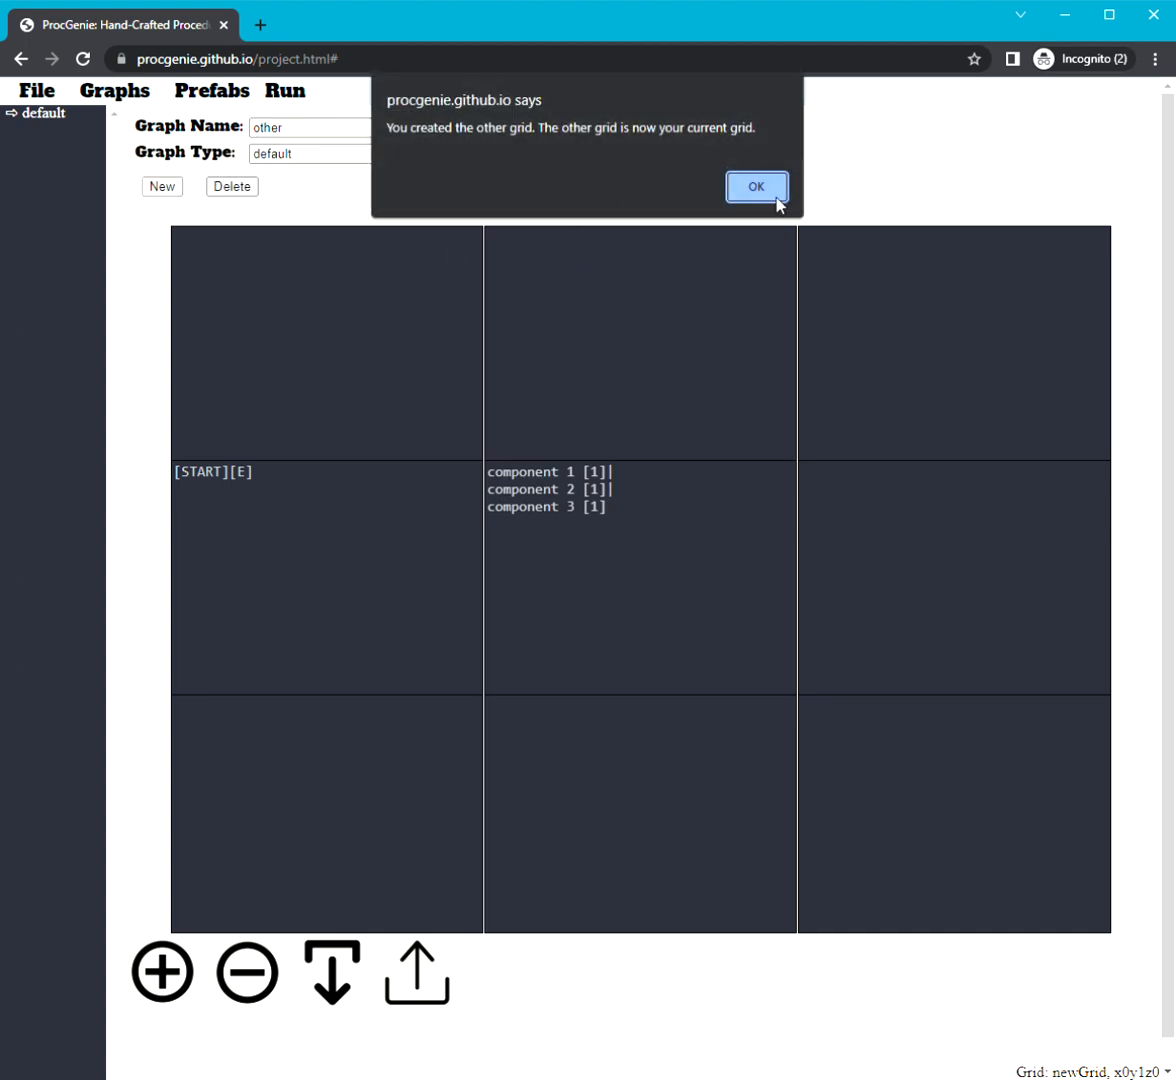
left_click(777, 200)
Step: Expand the default graph group, view the newGrid graph, and return to the other graph
left_click(45, 113)
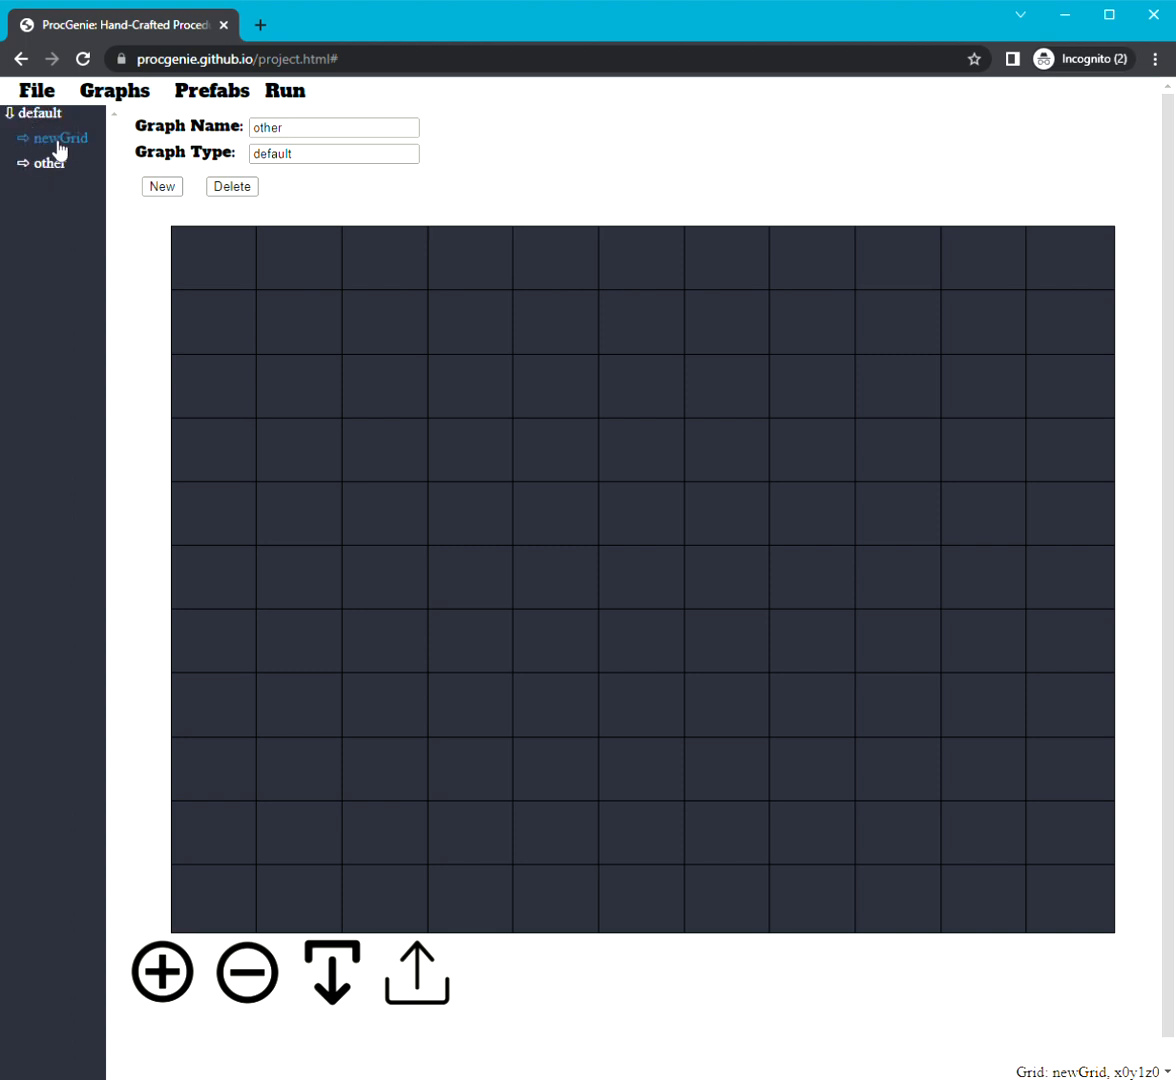
left_click(57, 142)
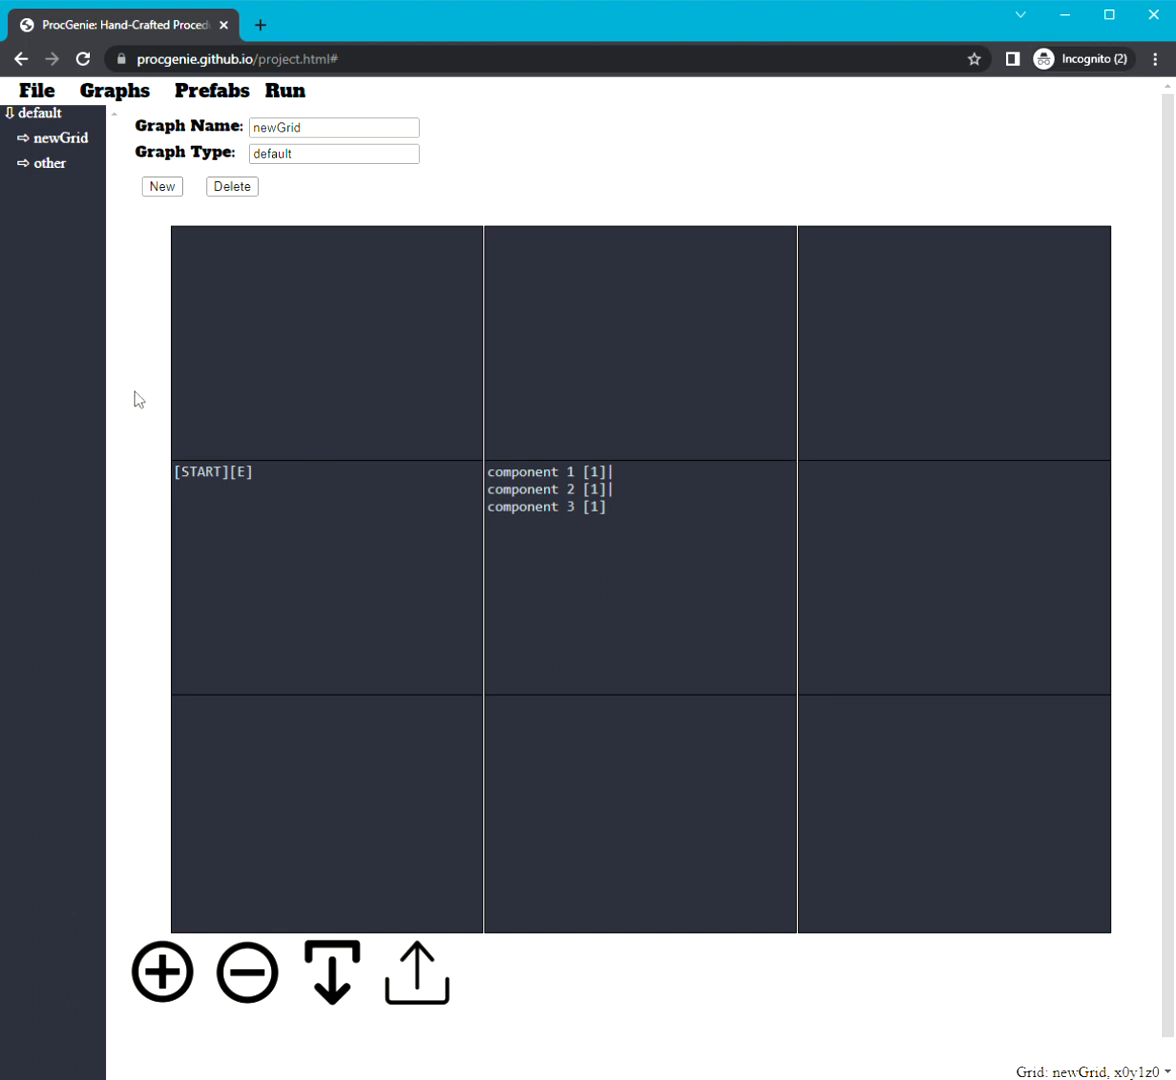
left_click(45, 176)
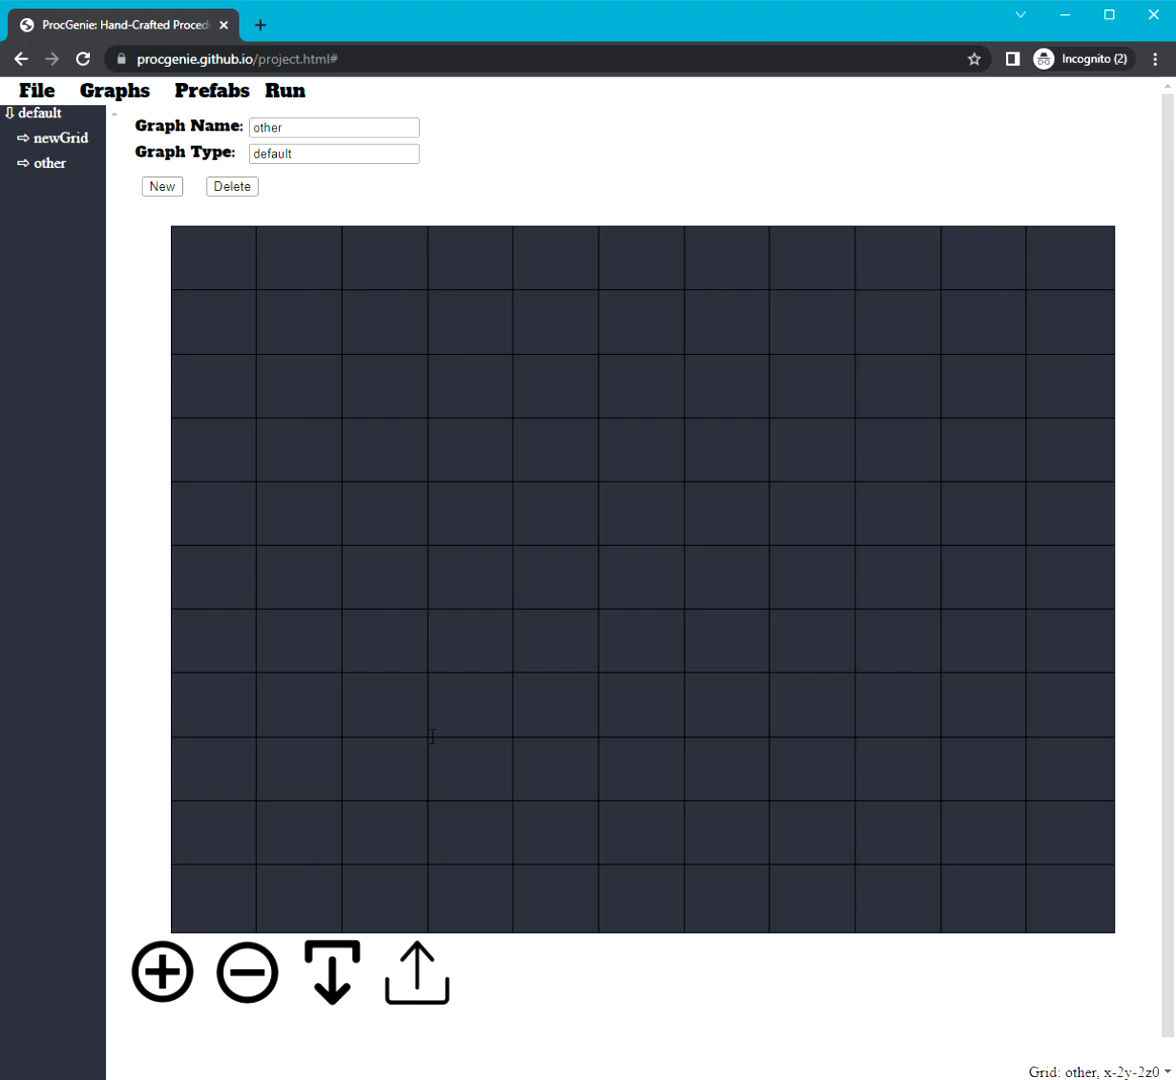
Step: In the other graph, enter [START][E] in cell x0y0z0 and "This is text from the second (other) graph." in the cell to its east
left_click(192, 979)
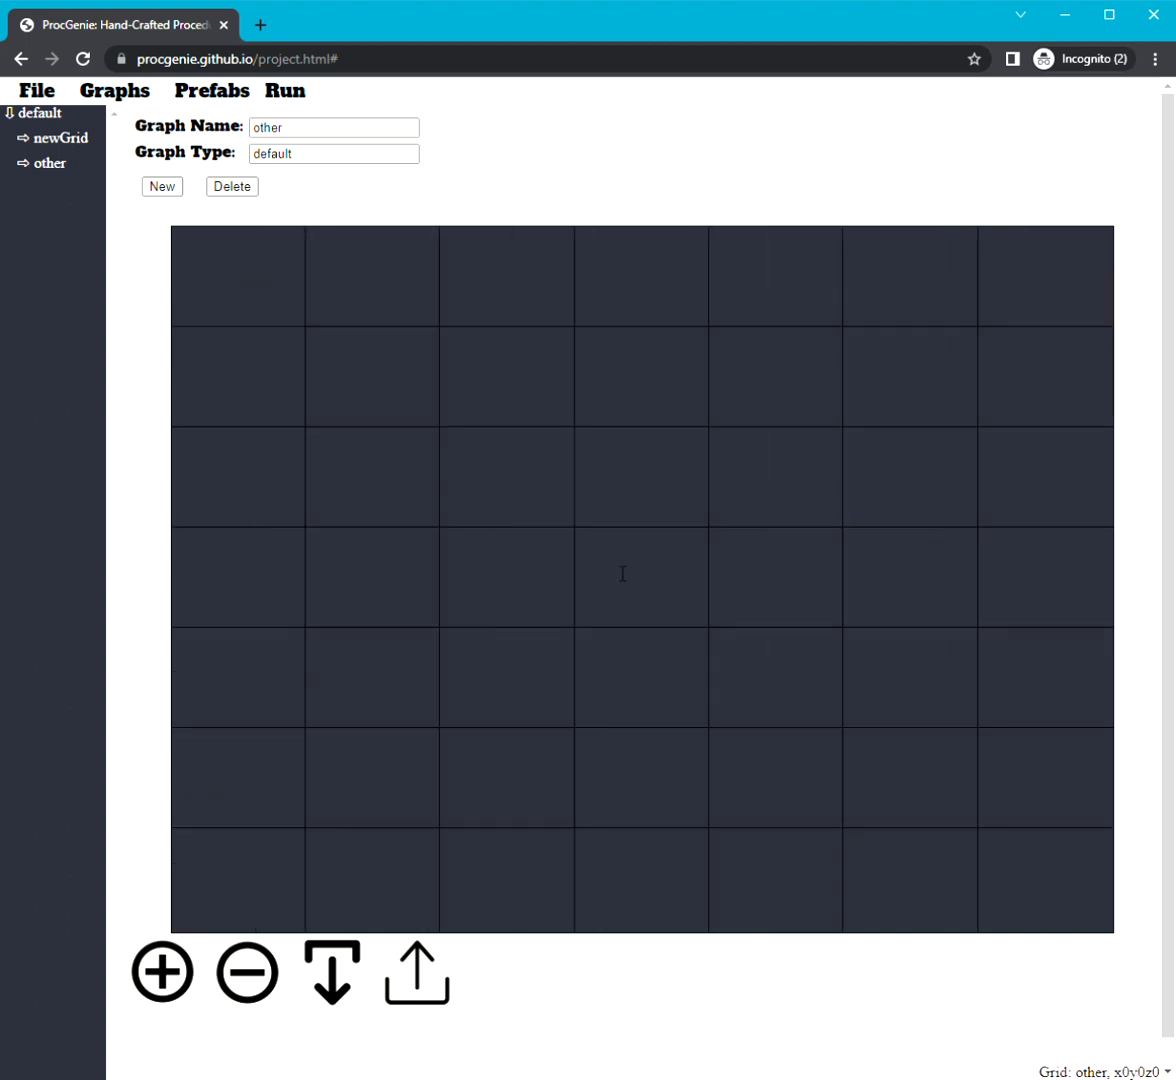
left_click(190, 980)
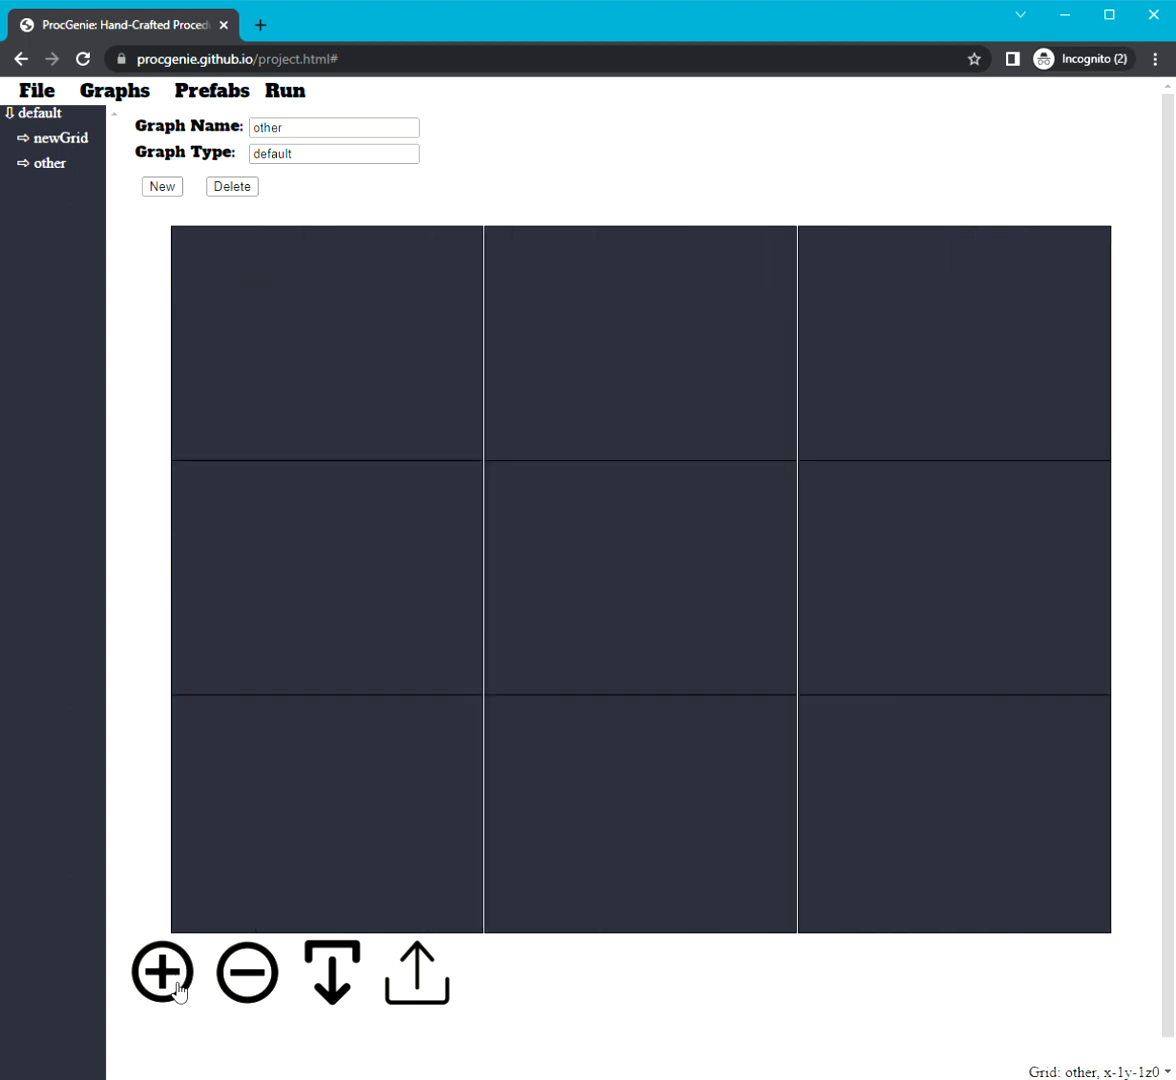
left_click(591, 613)
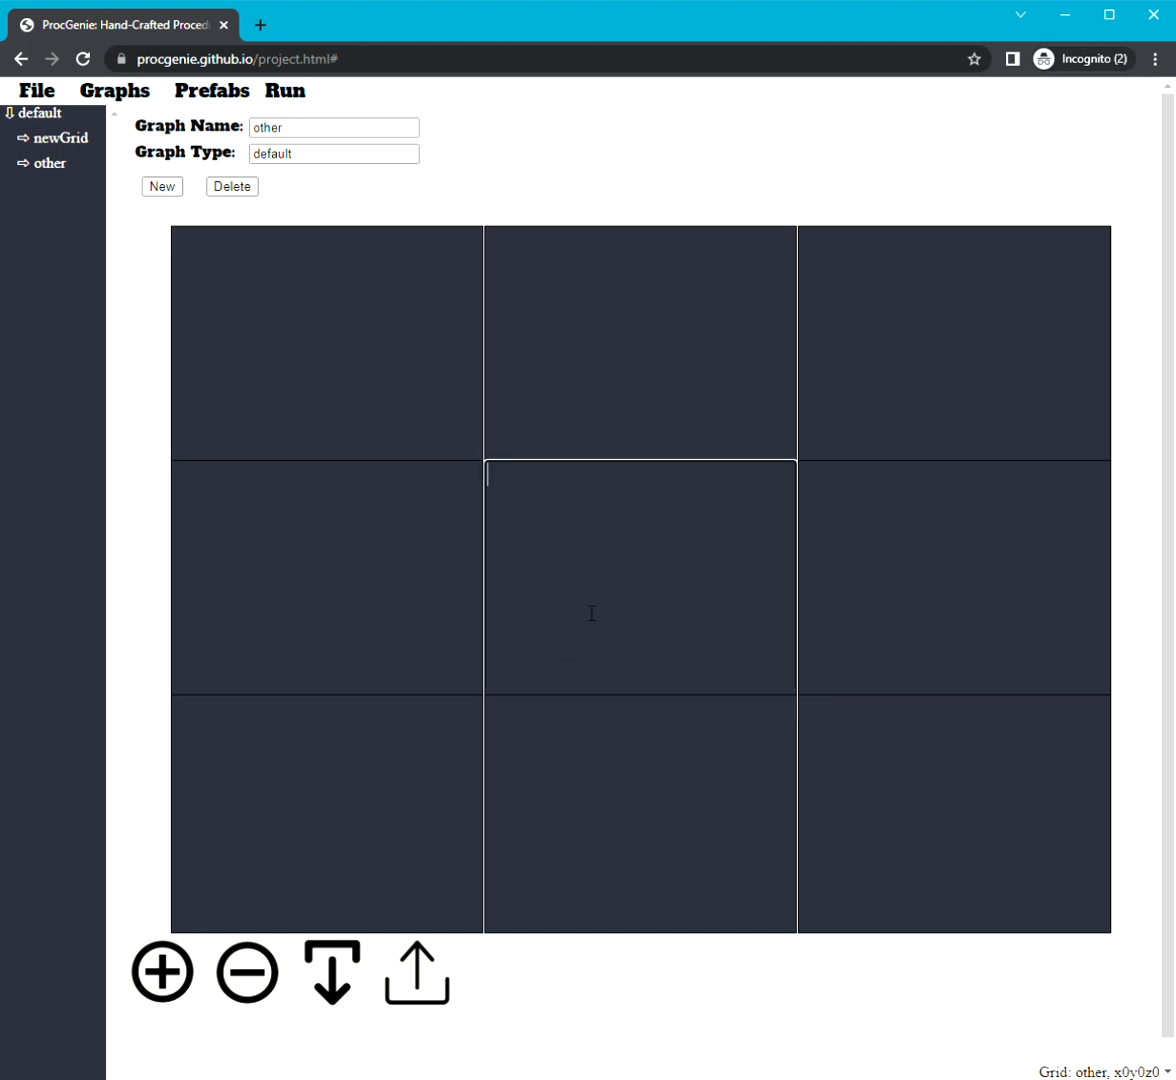
type("[START]")
type("[E]")
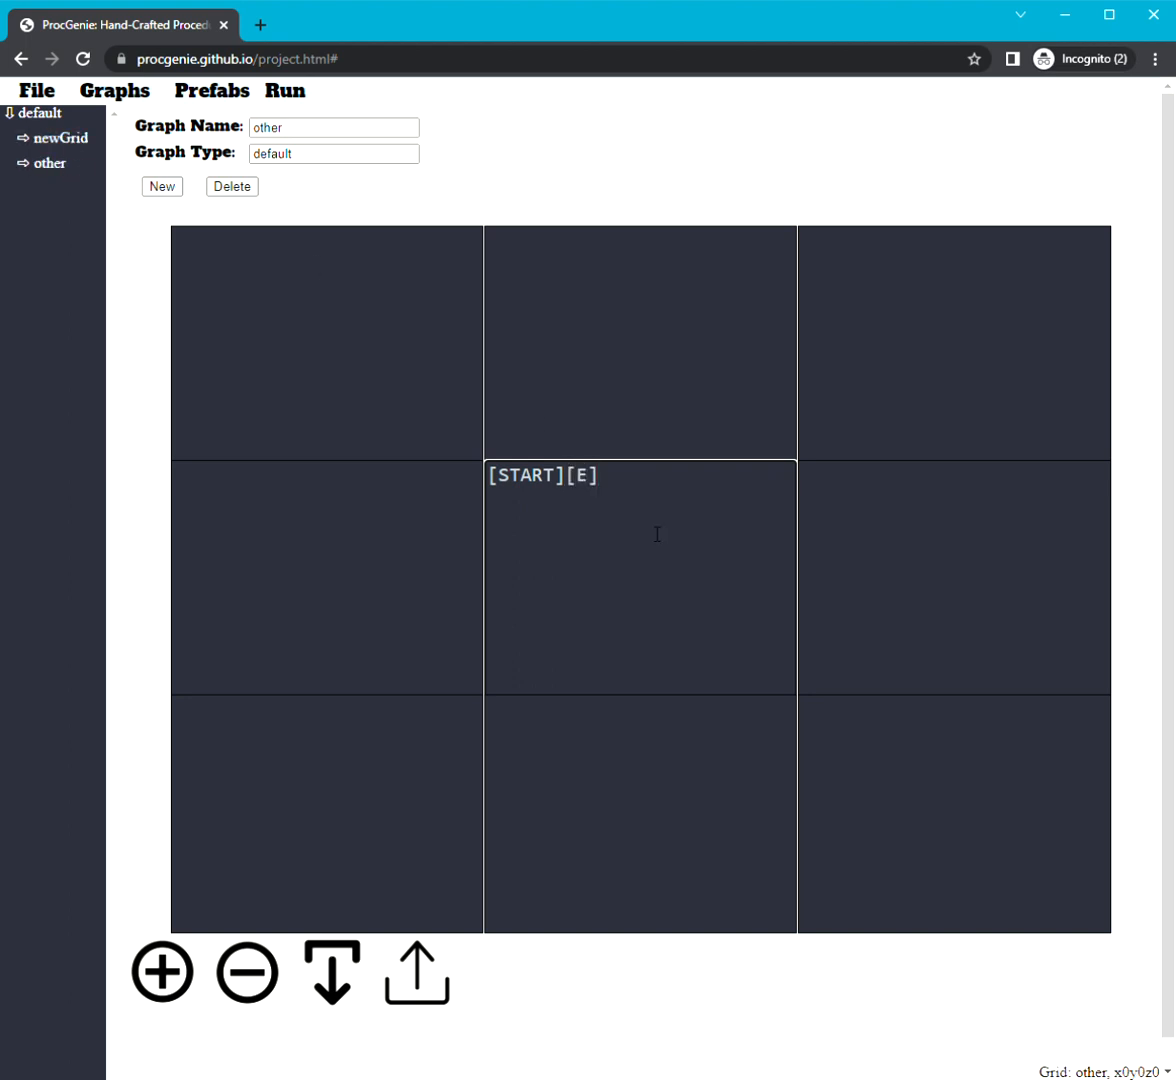
left_click(871, 549)
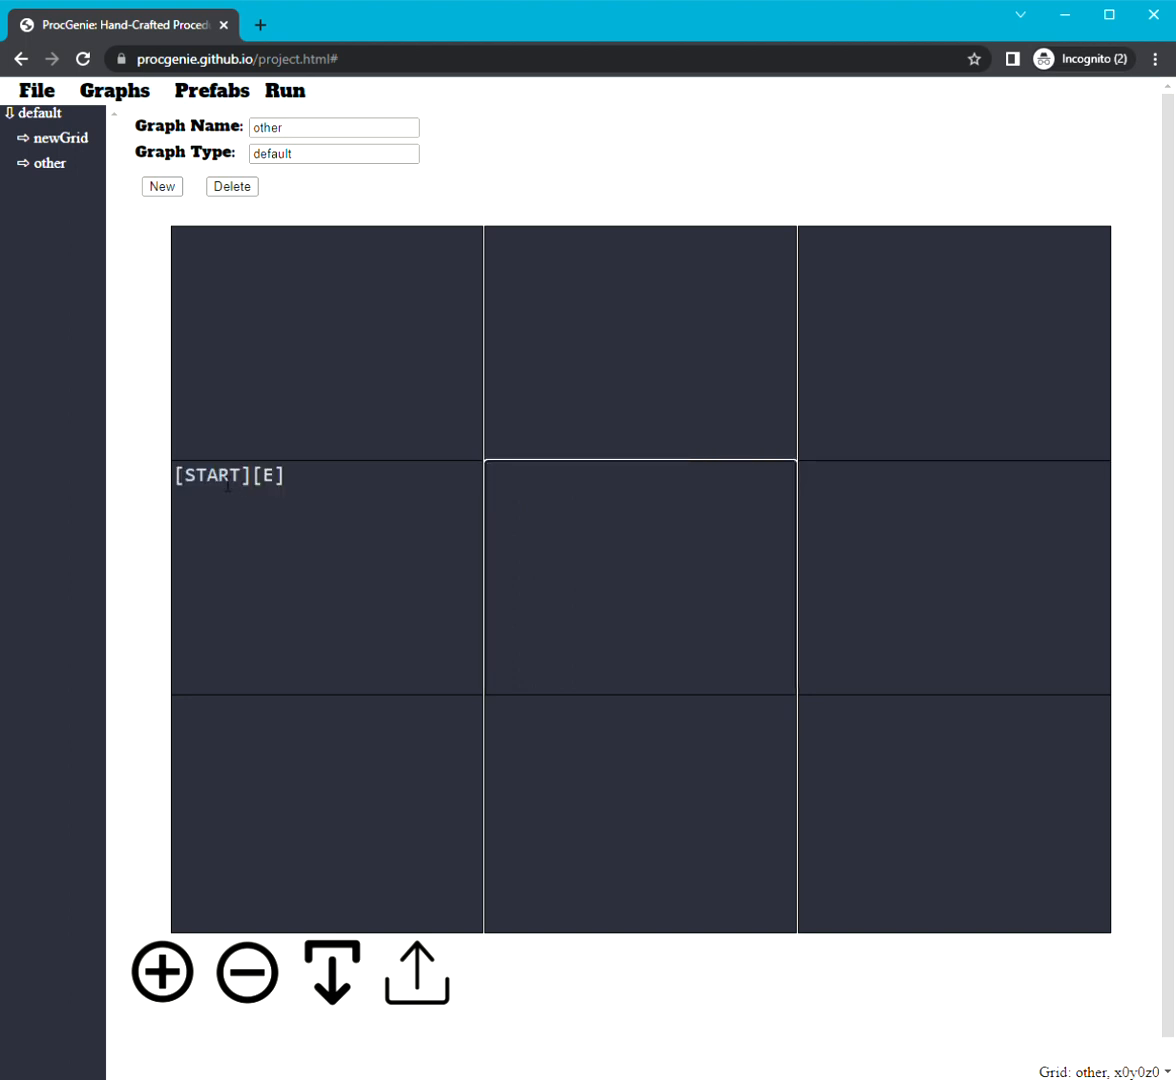
type("This is text from the second (other) graph.")
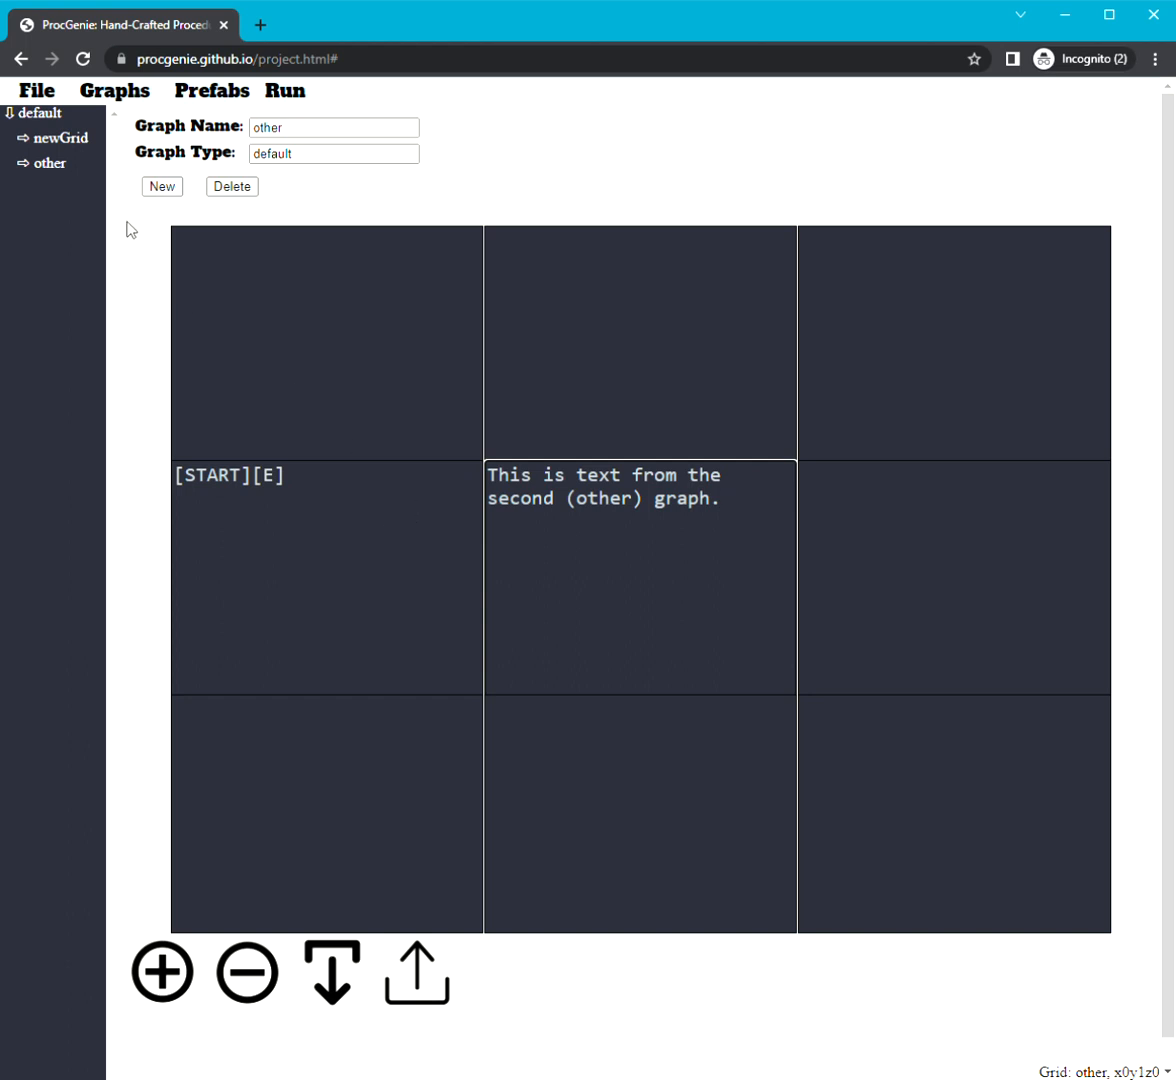
Step: In the newGrid graph, append the direction [S] to each of the three component alternatives
left_click(89, 141)
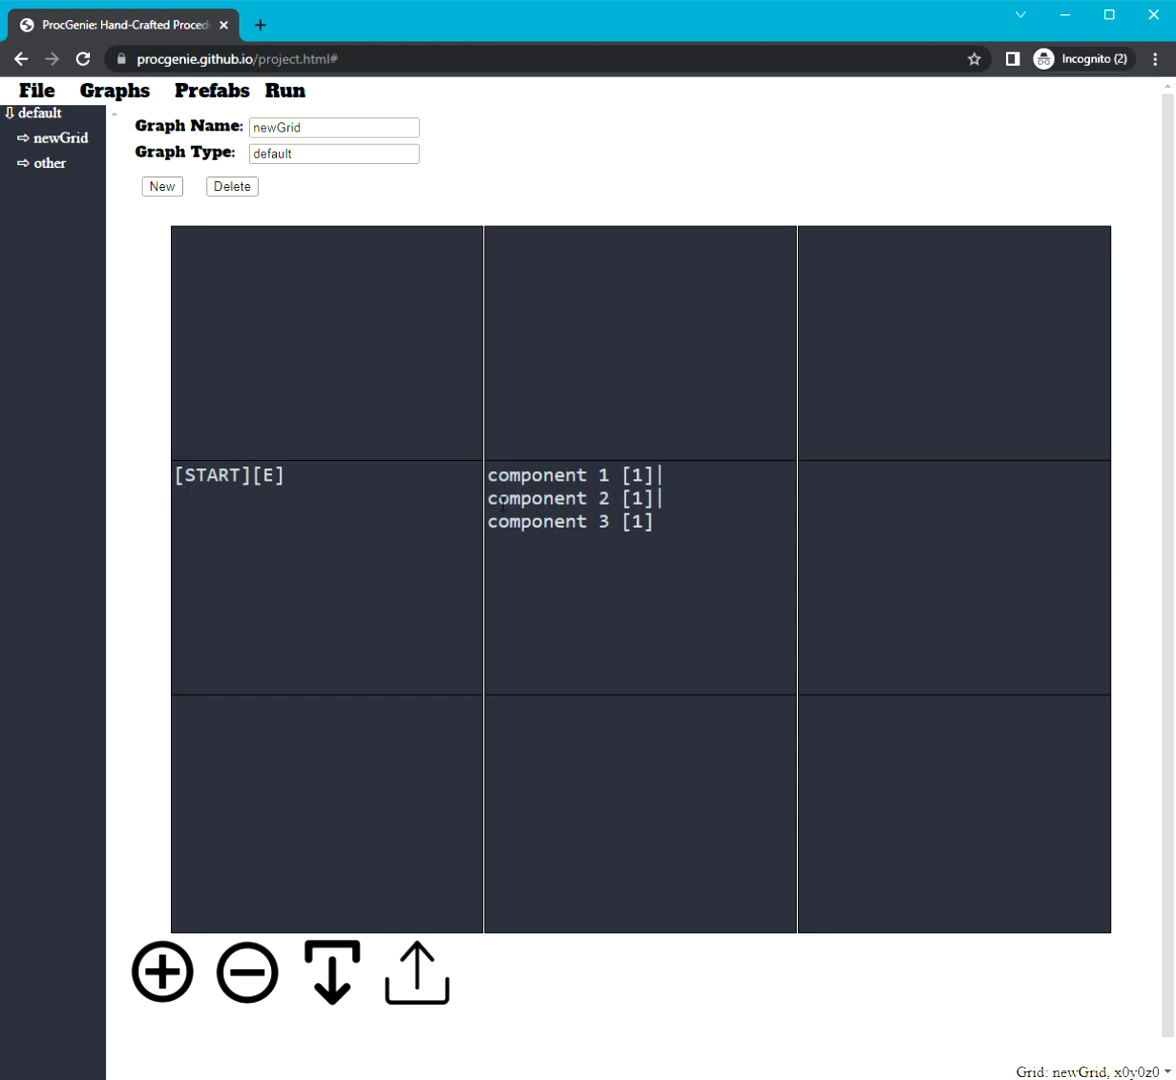
left_click(674, 540)
type("[E]")
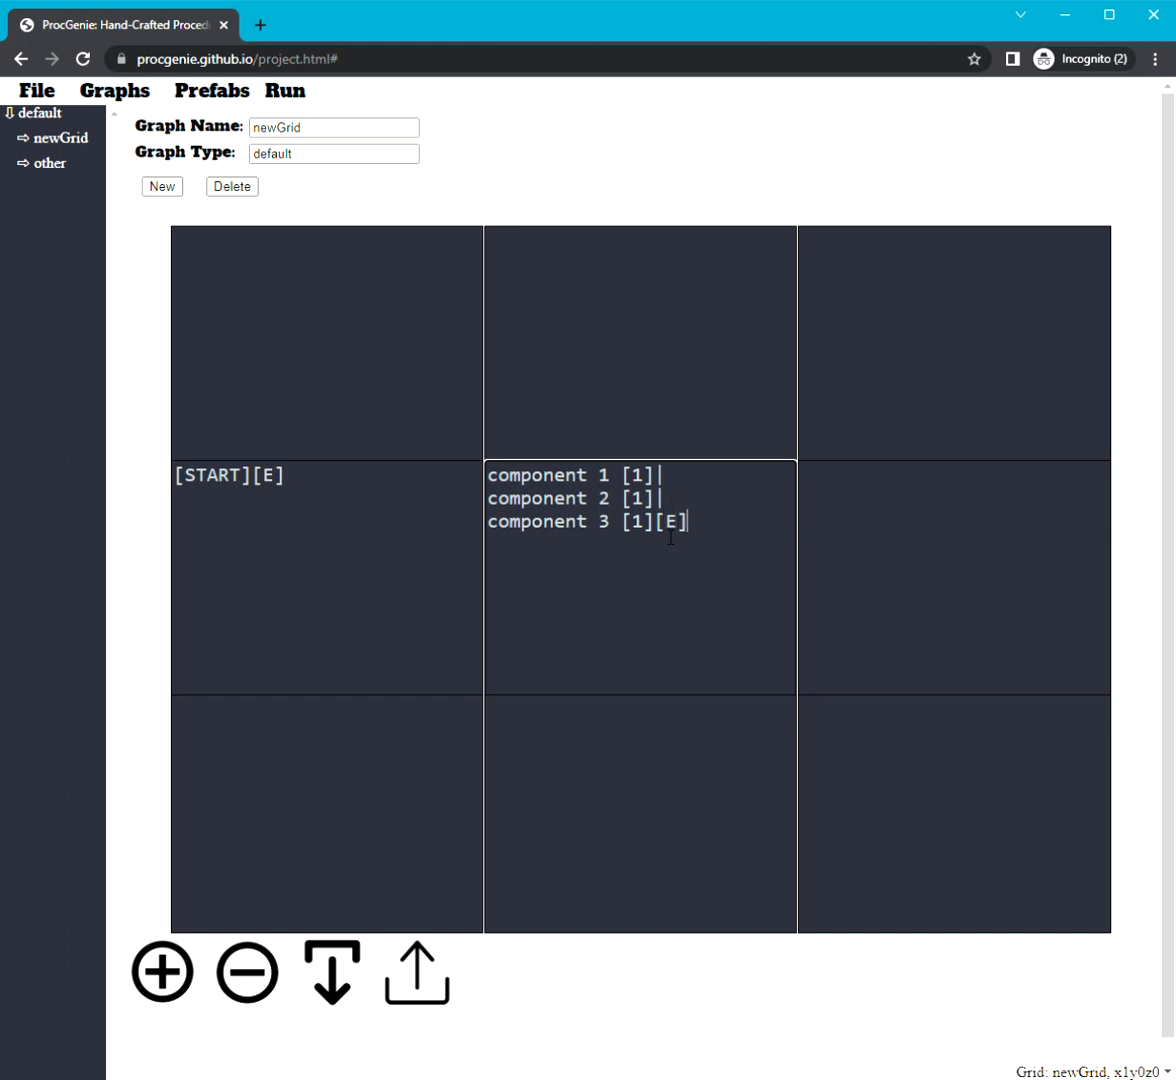
key("Delete")
type("S")
type("[S")
type("]")
type("[S]")
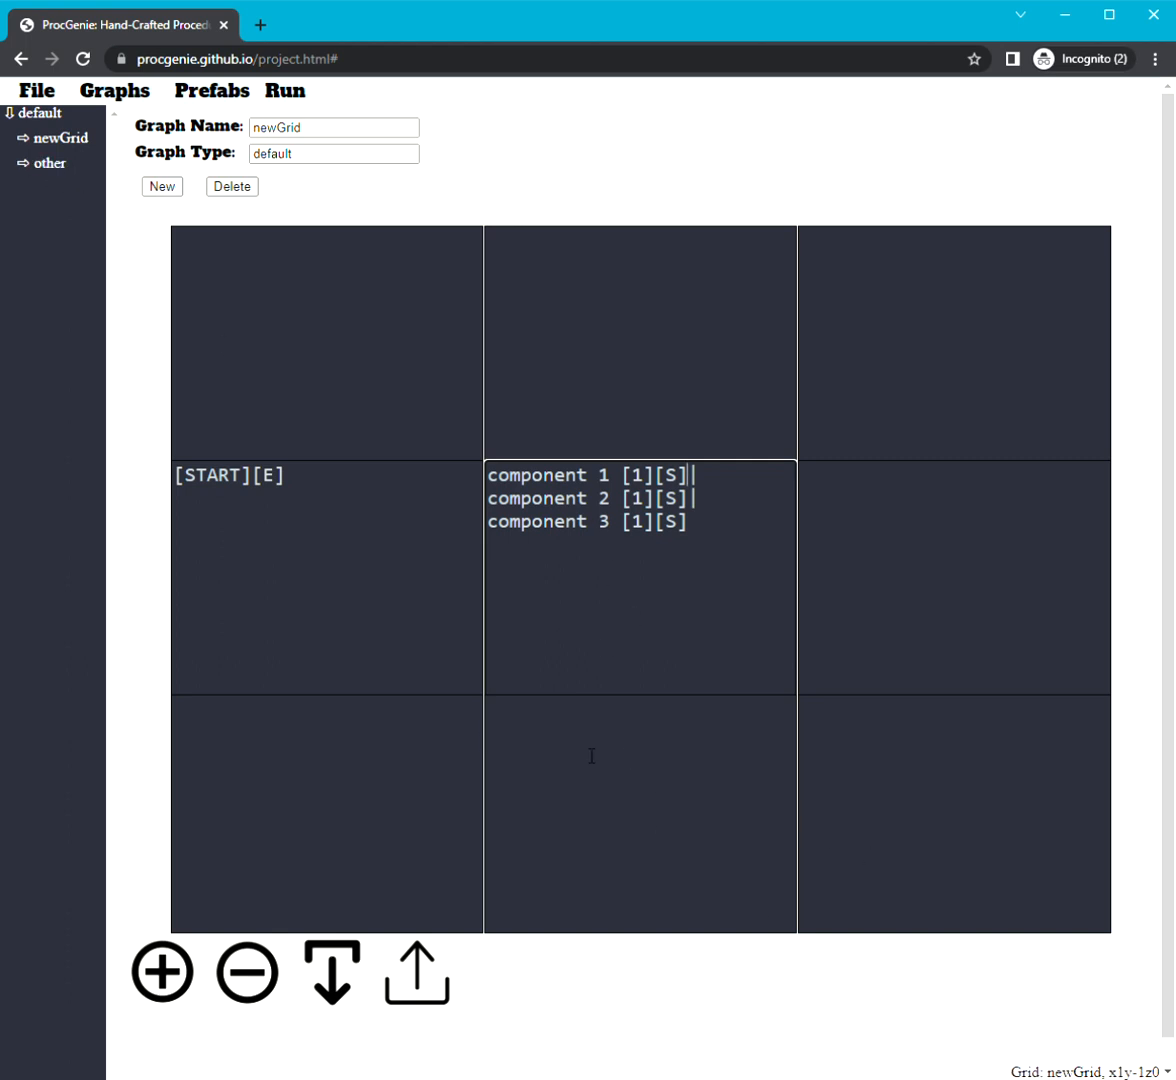
Step: Enter G(other) in the cell south of the components, and run the project to check the generated text
left_click(605, 786)
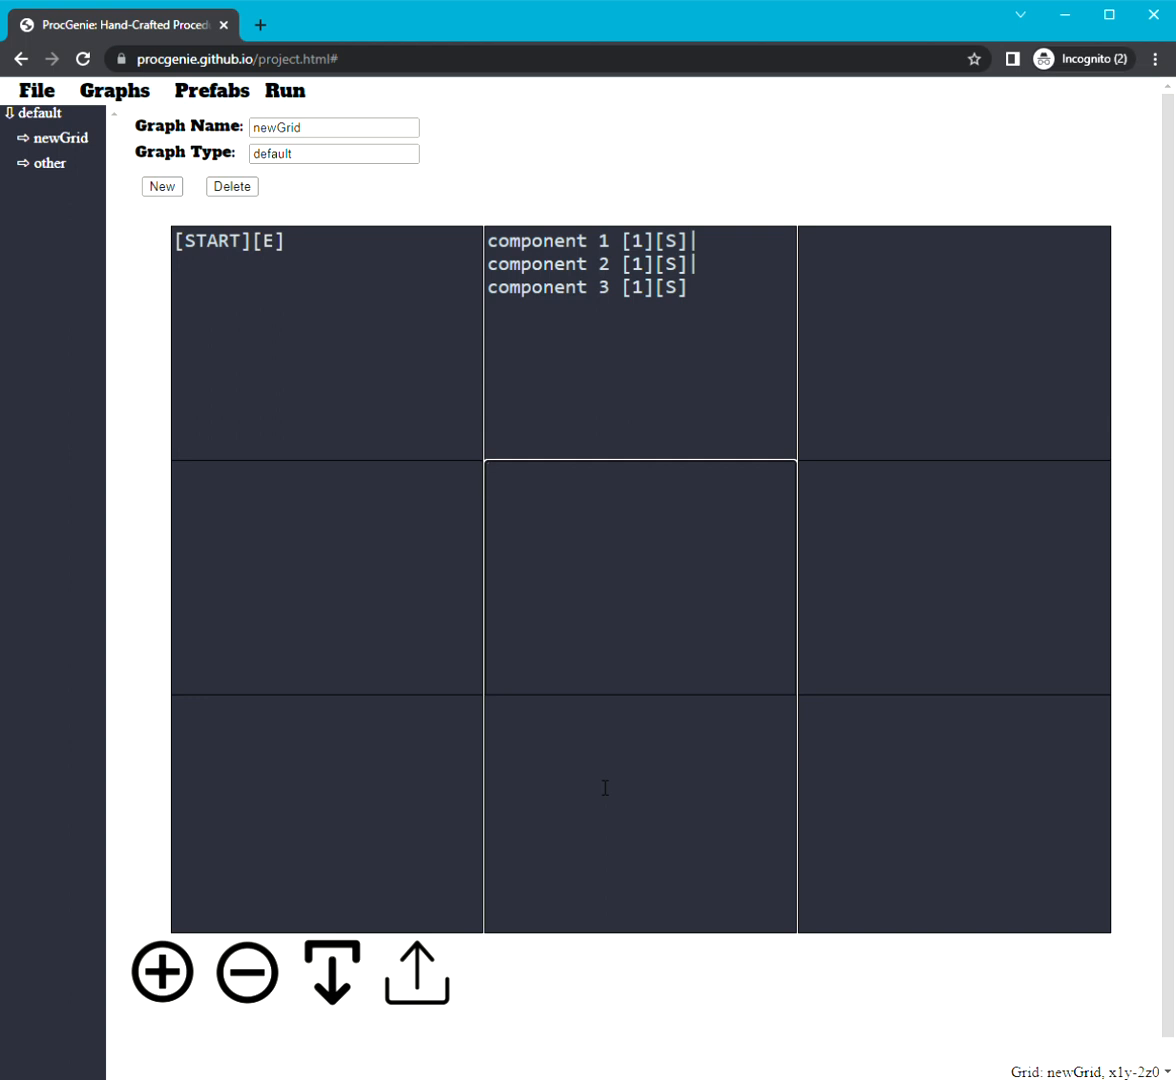
type("G(other)")
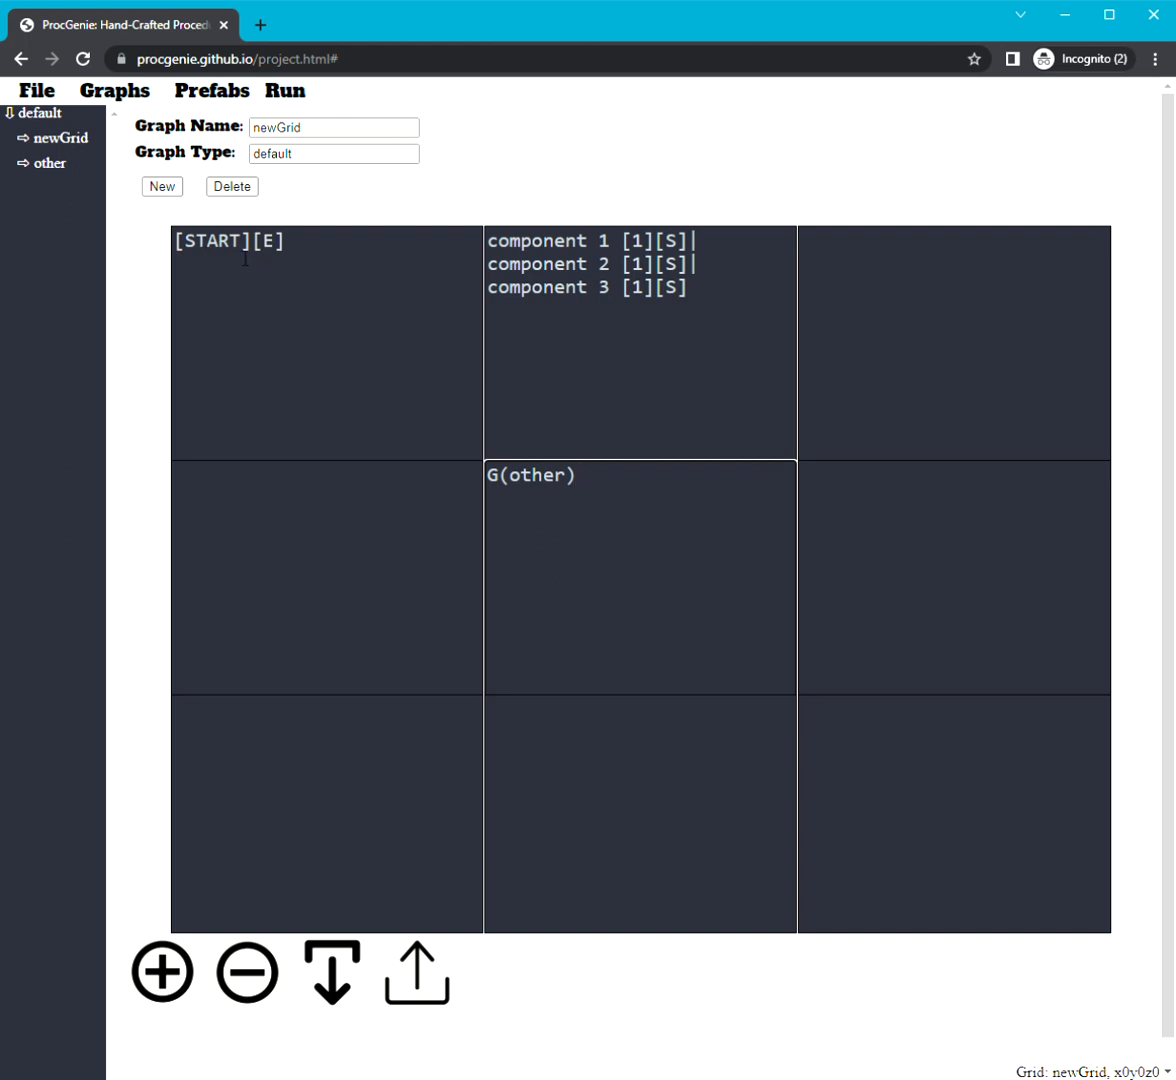
left_click(292, 95)
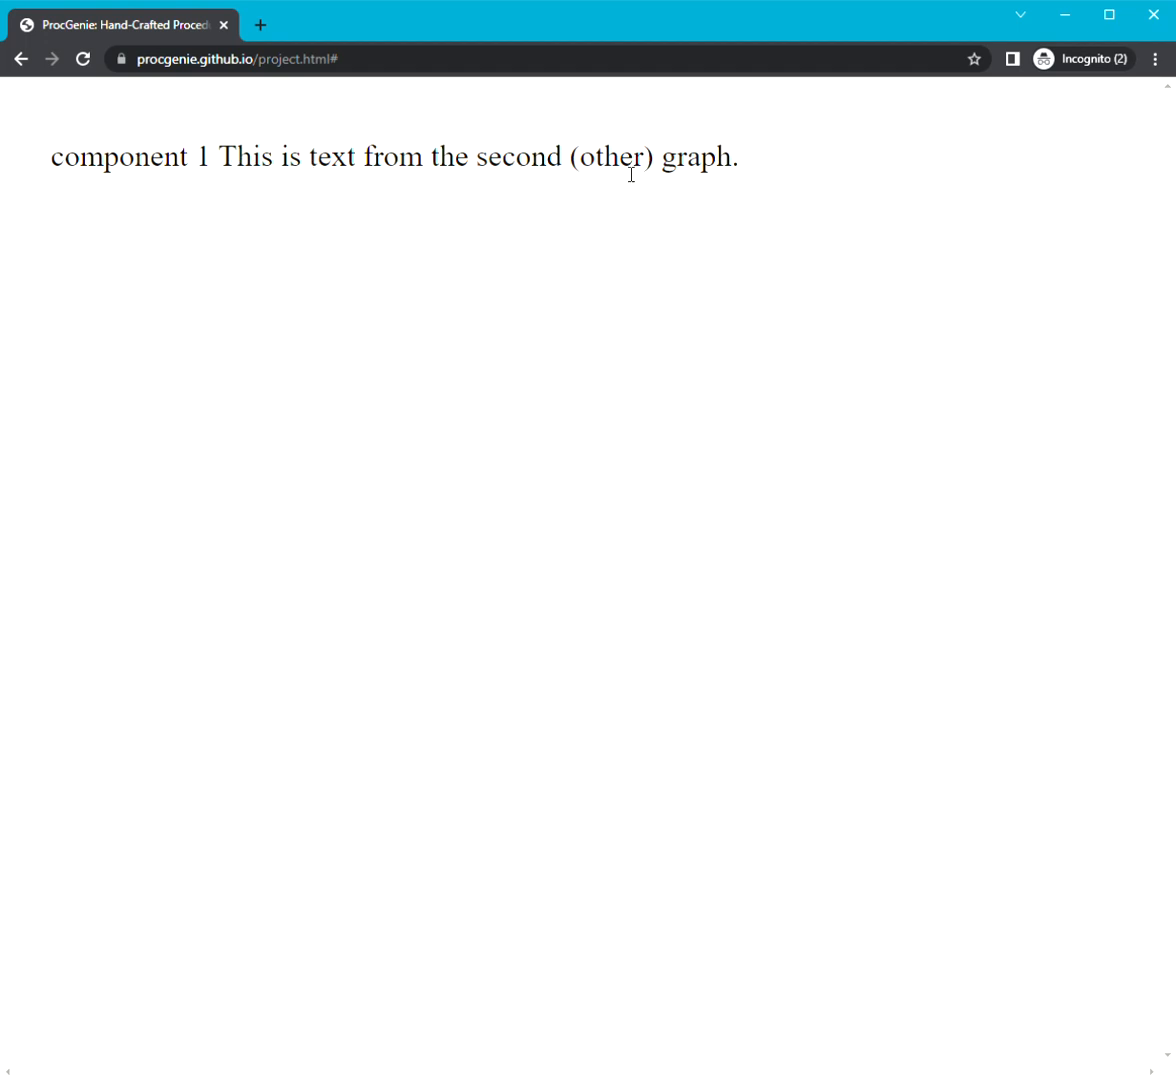
key("Escape")
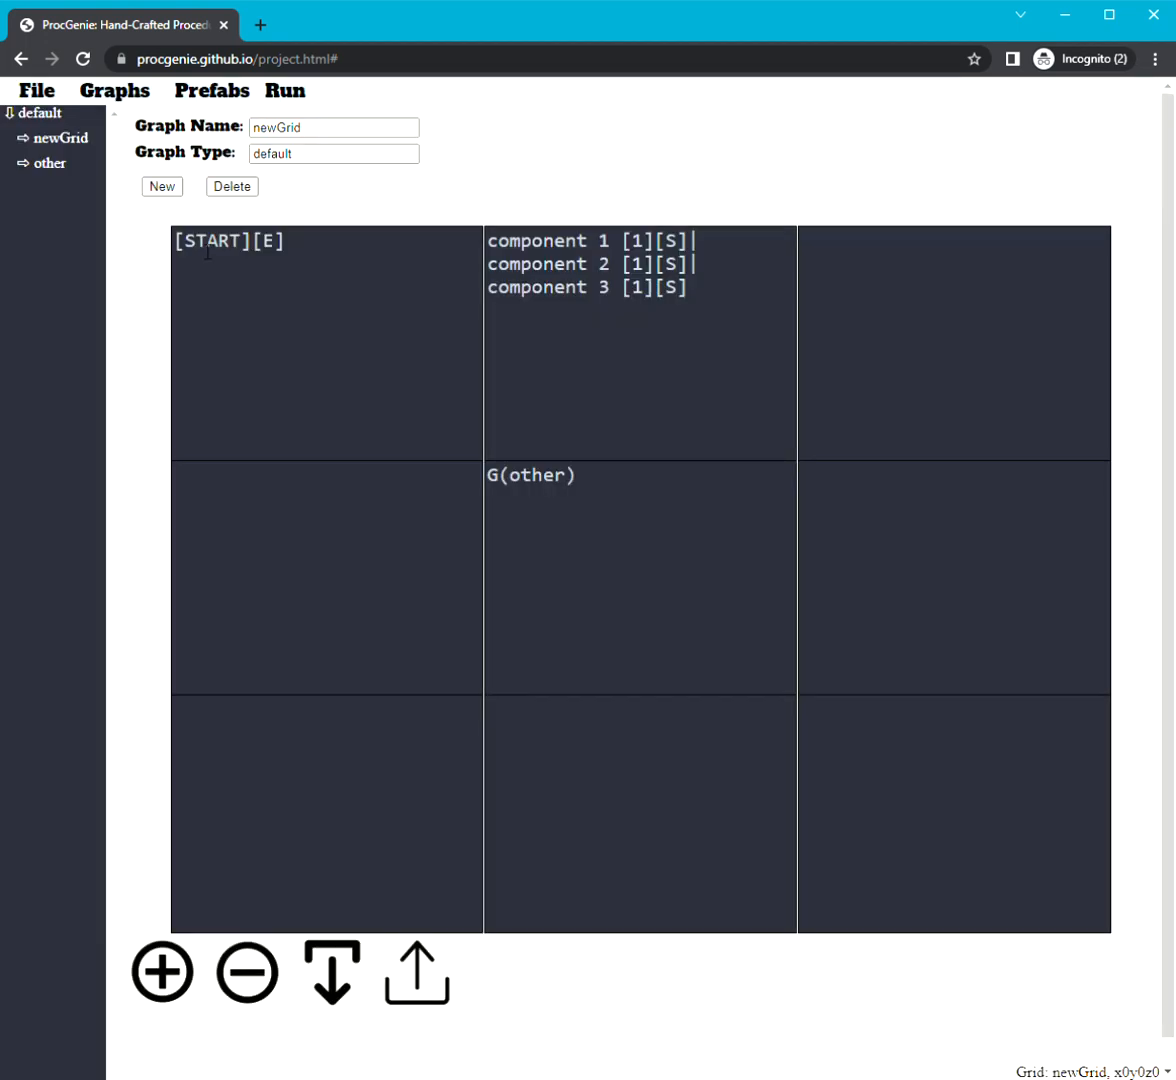
Step: Trace the generation path from newGrid's start cell through the components and G(other) to the start cell of the other graph
double_click(200, 251)
left_click(251, 254)
left_click(905, 542)
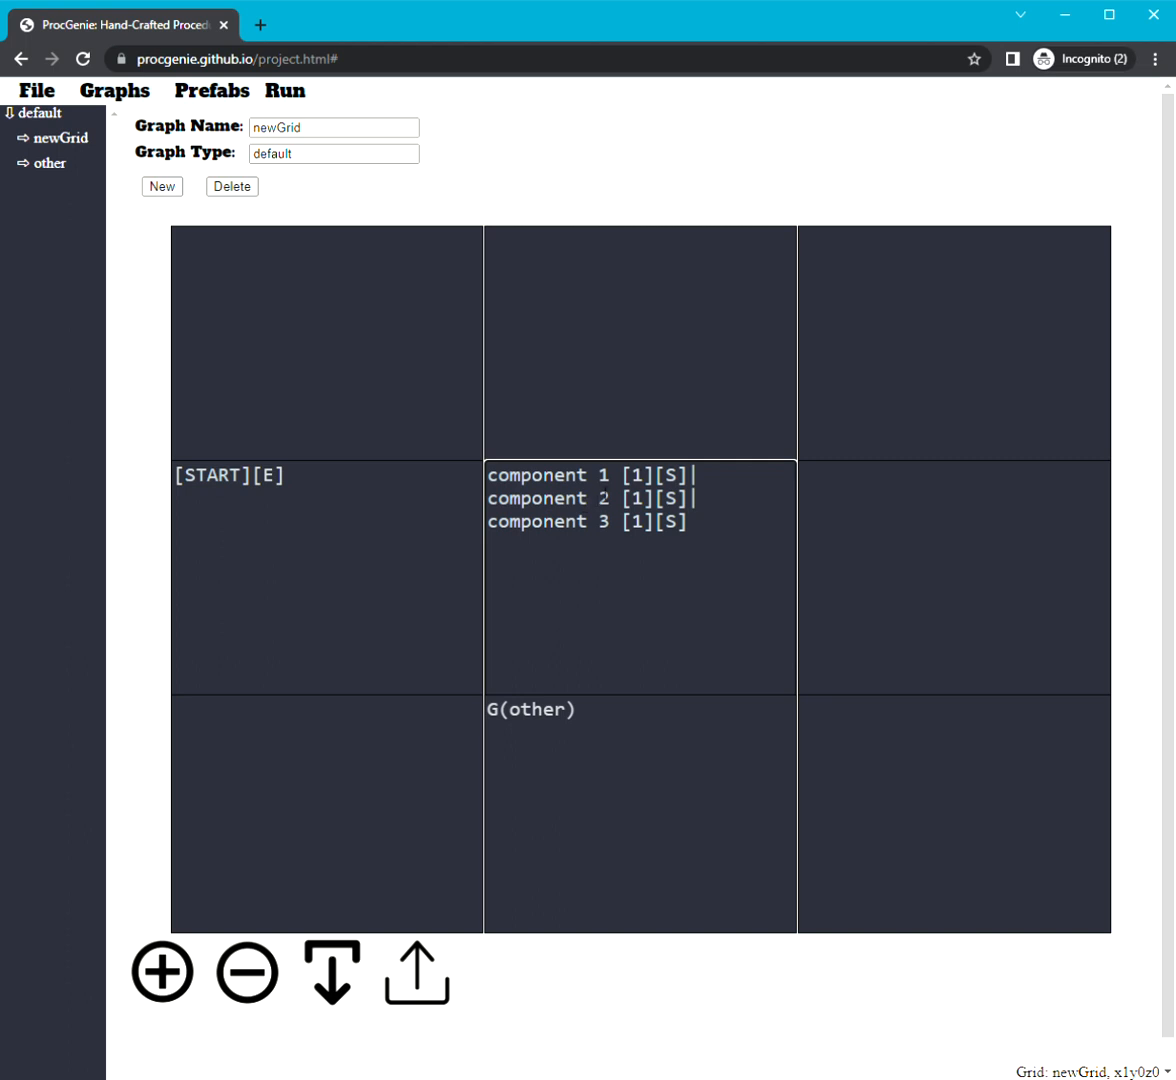
left_click_drag(688, 476, 489, 477)
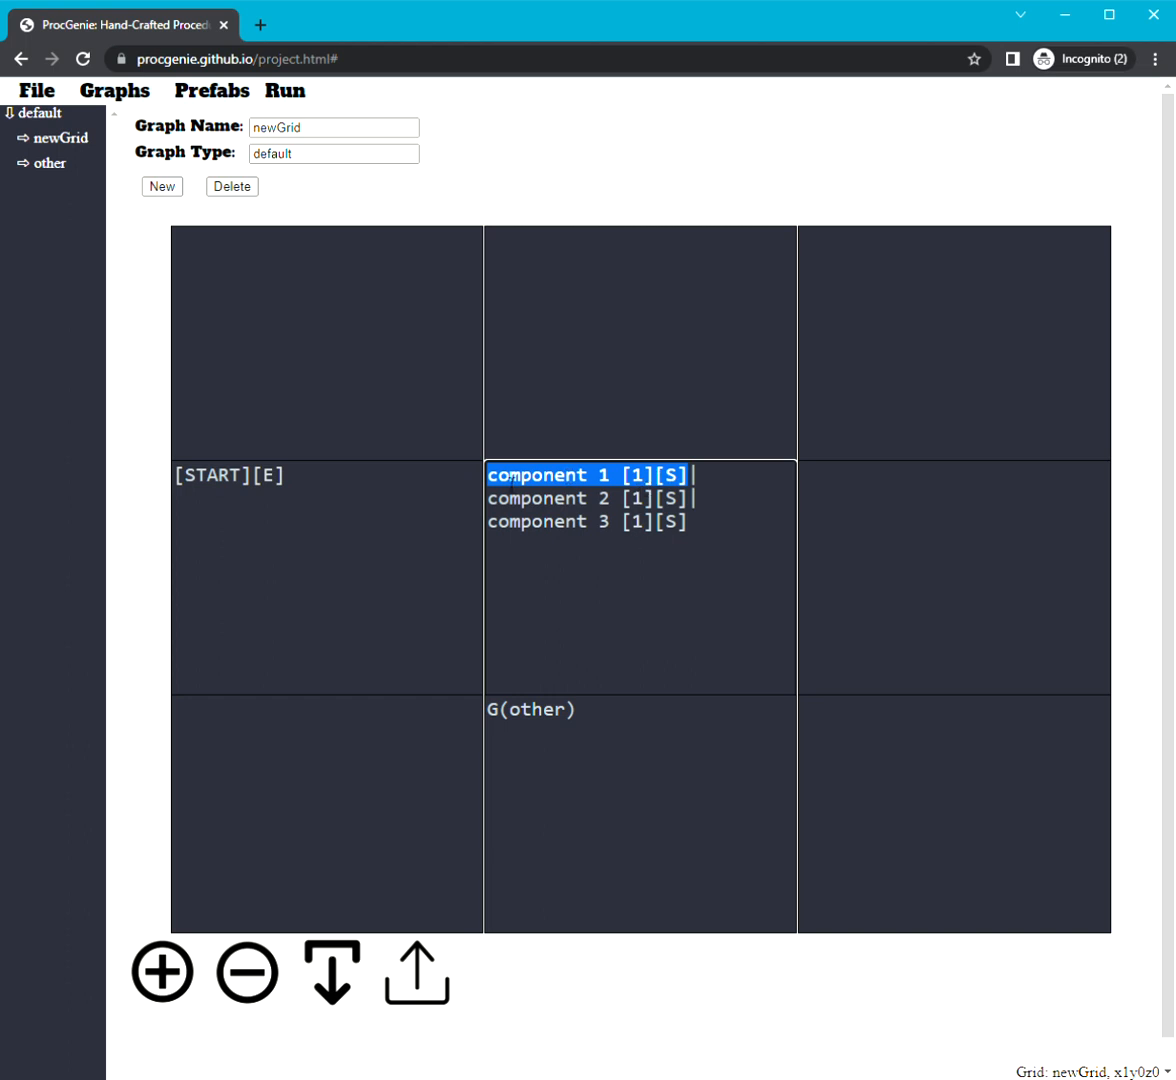
left_click(681, 488)
left_click_drag(677, 482, 667, 483)
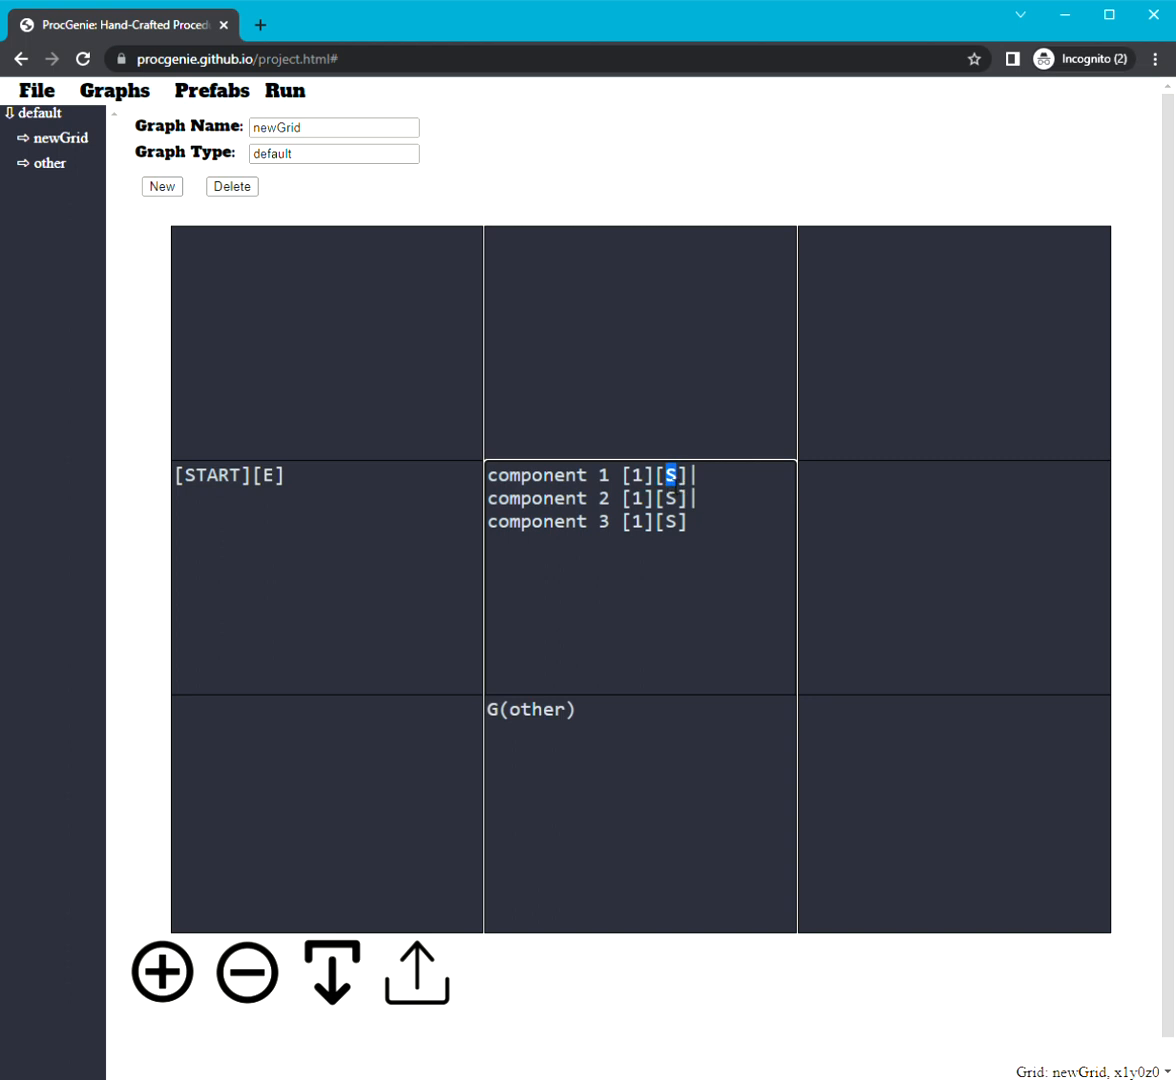
left_click(635, 748)
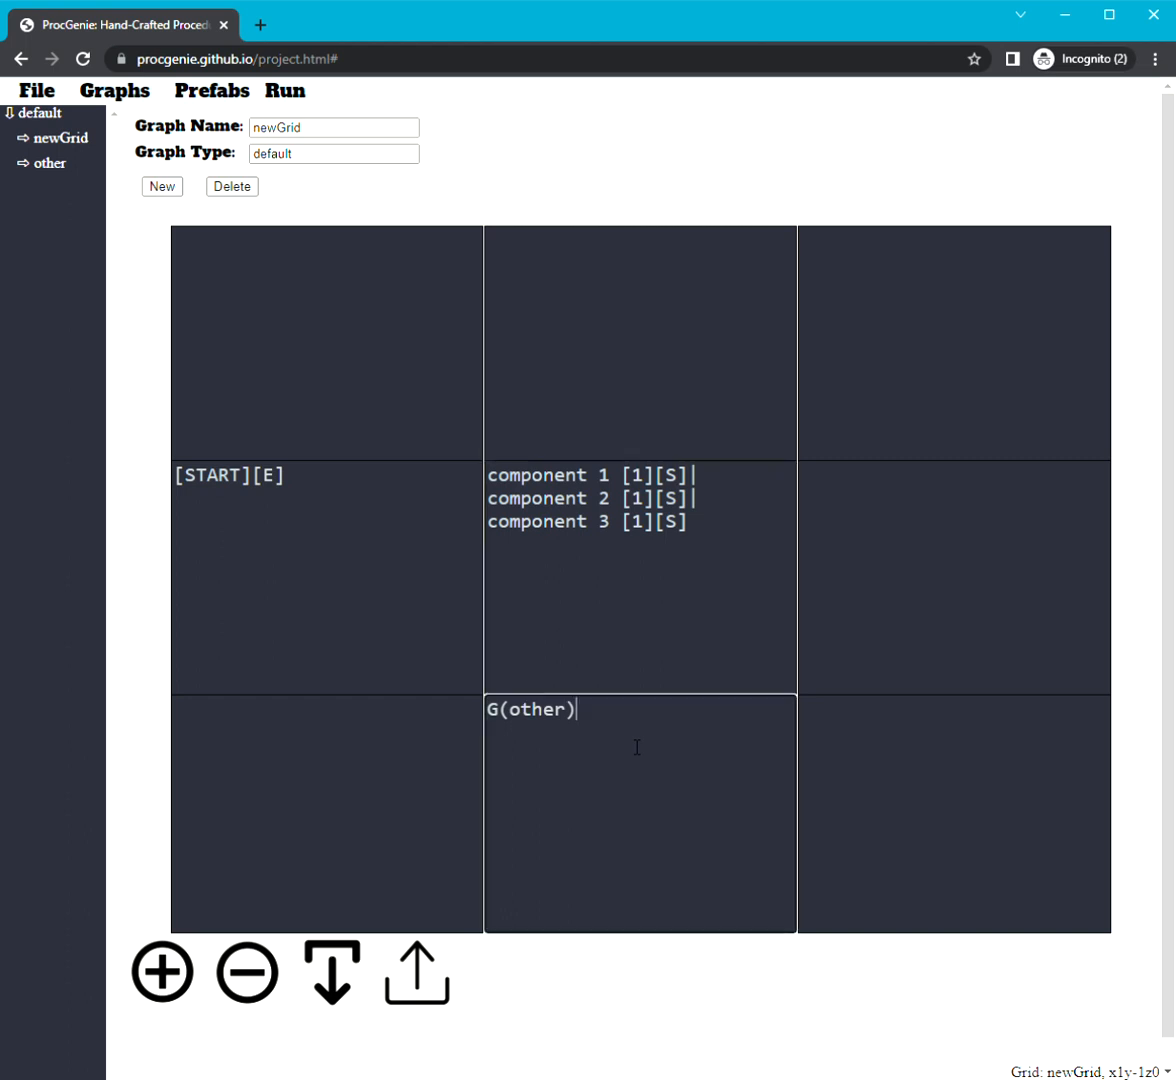
left_click(584, 540)
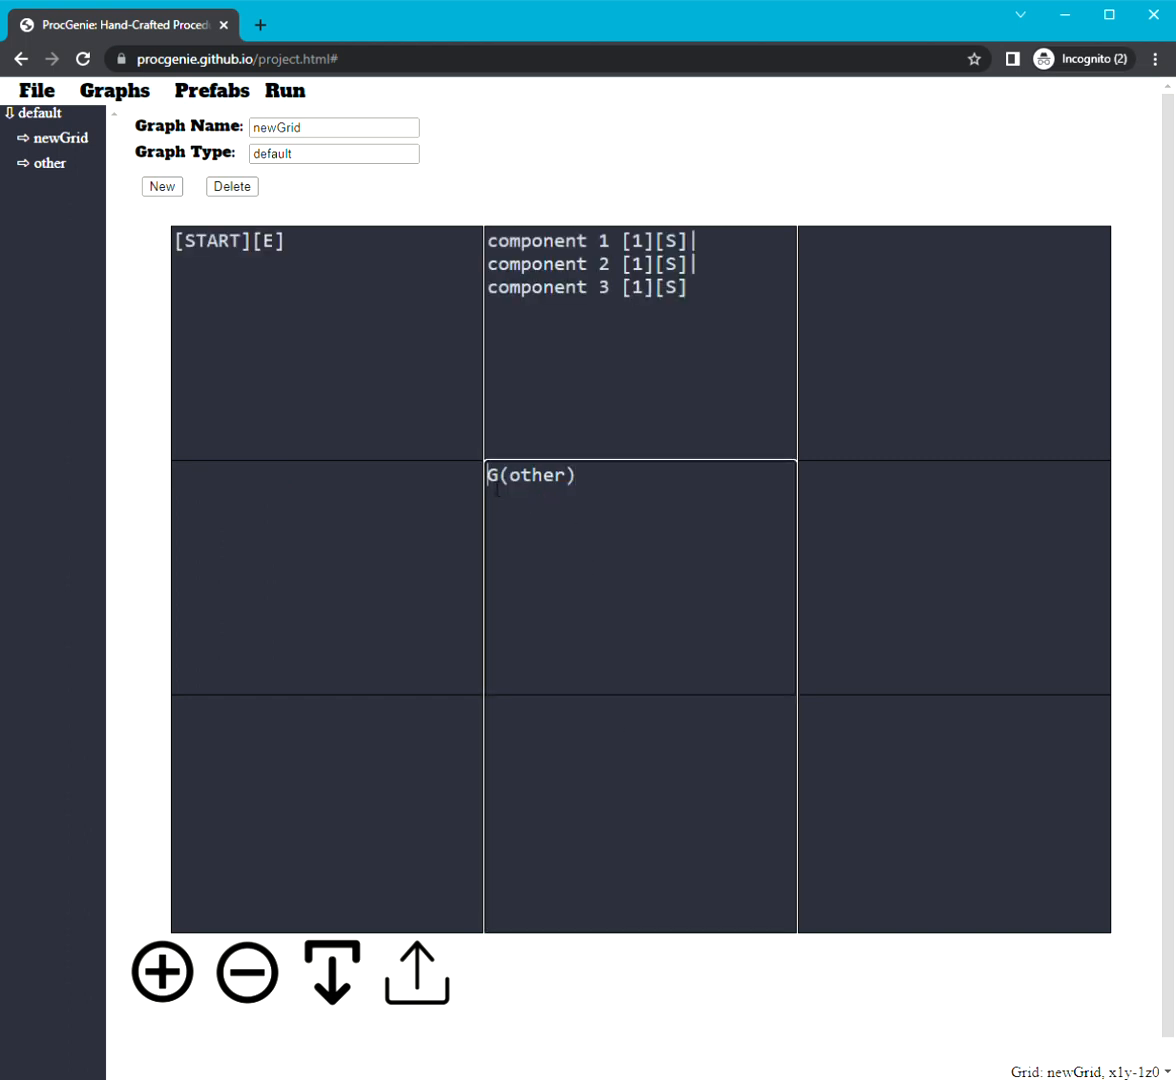
left_click_drag(487, 476, 585, 488)
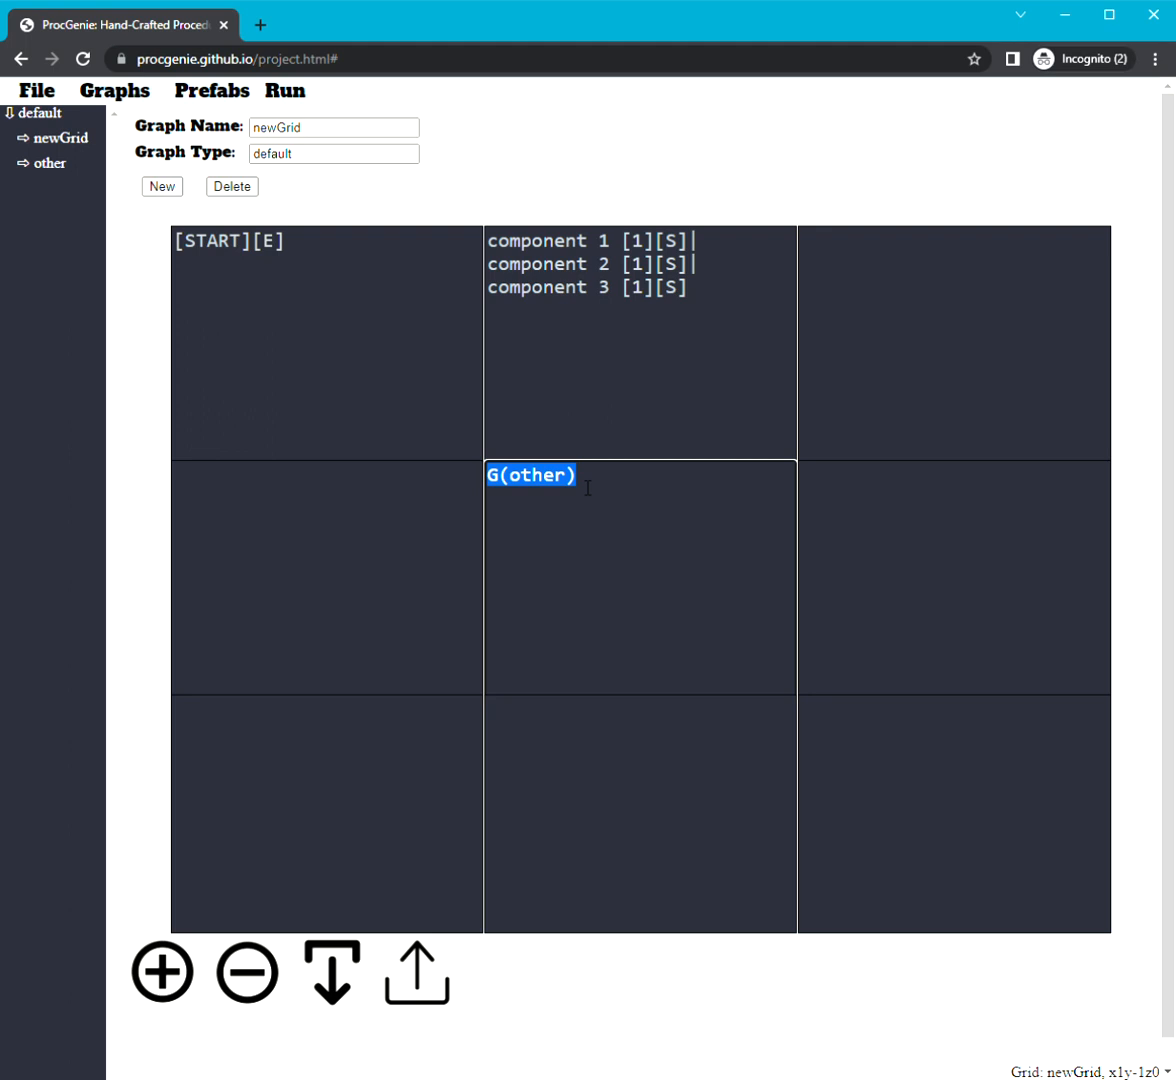
left_click(588, 488)
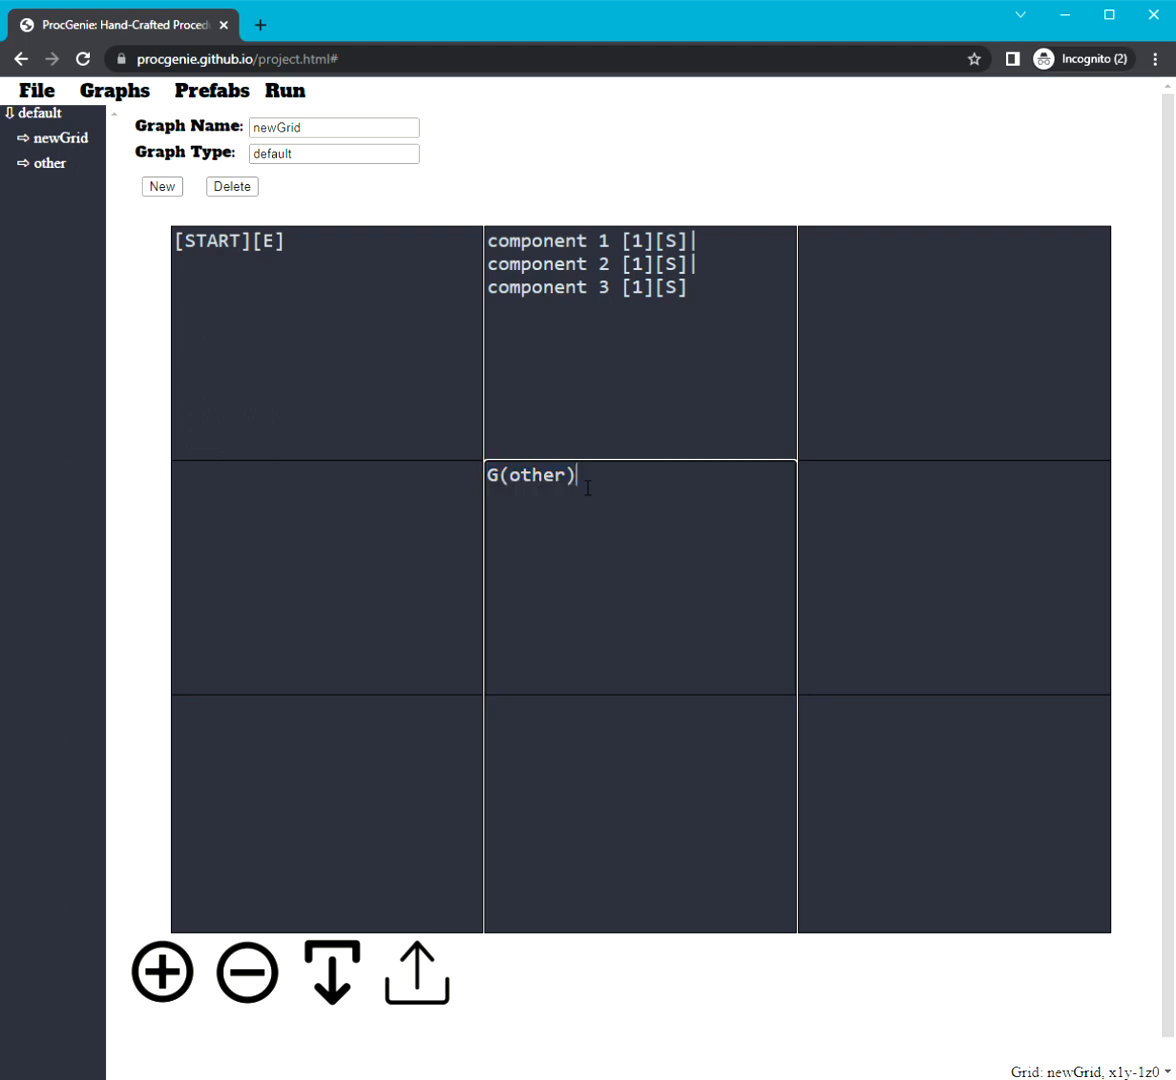
left_click(50, 165)
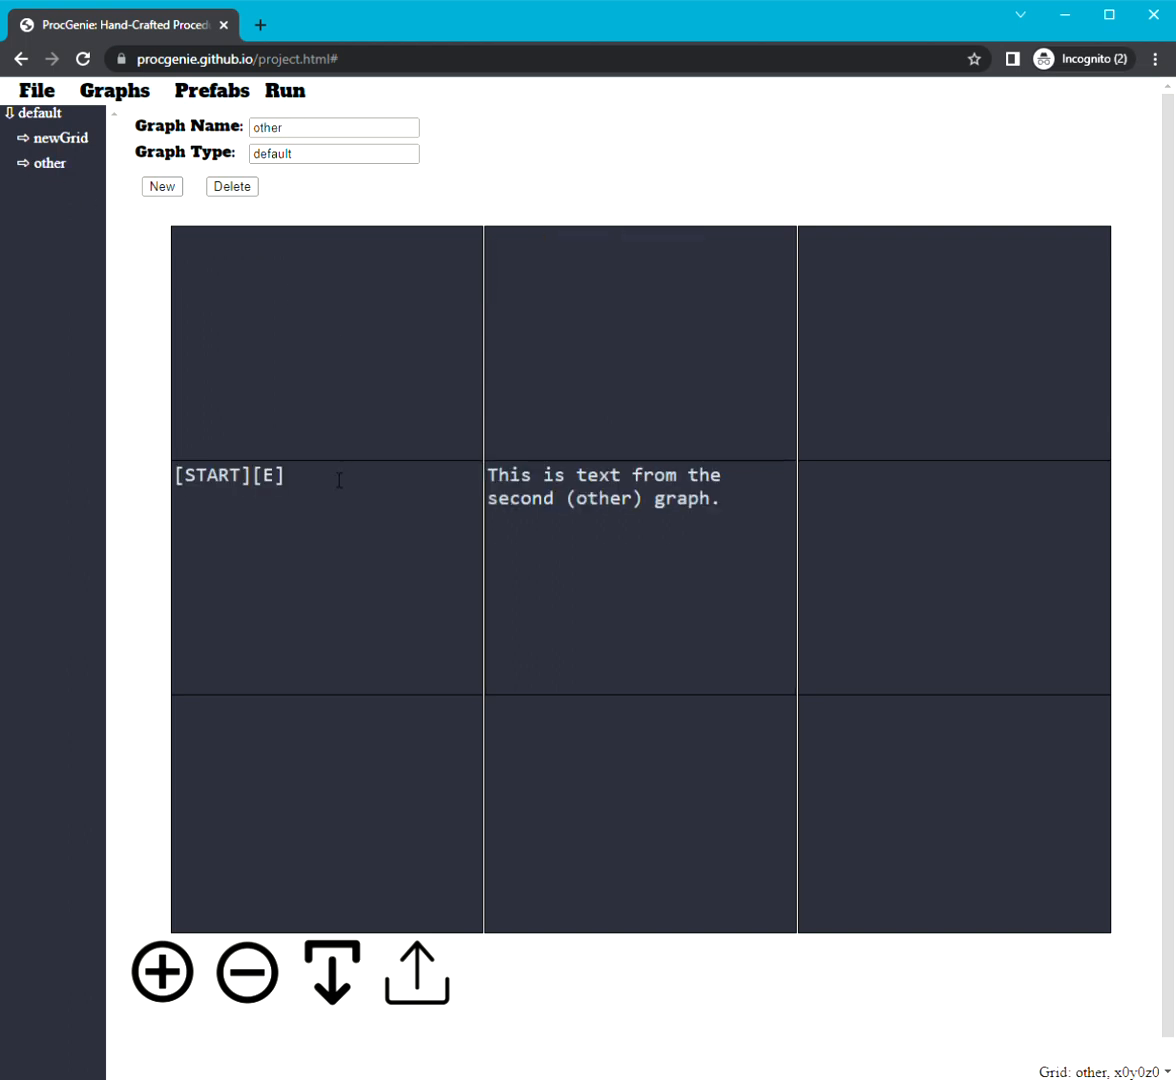
left_click_drag(242, 488, 190, 490)
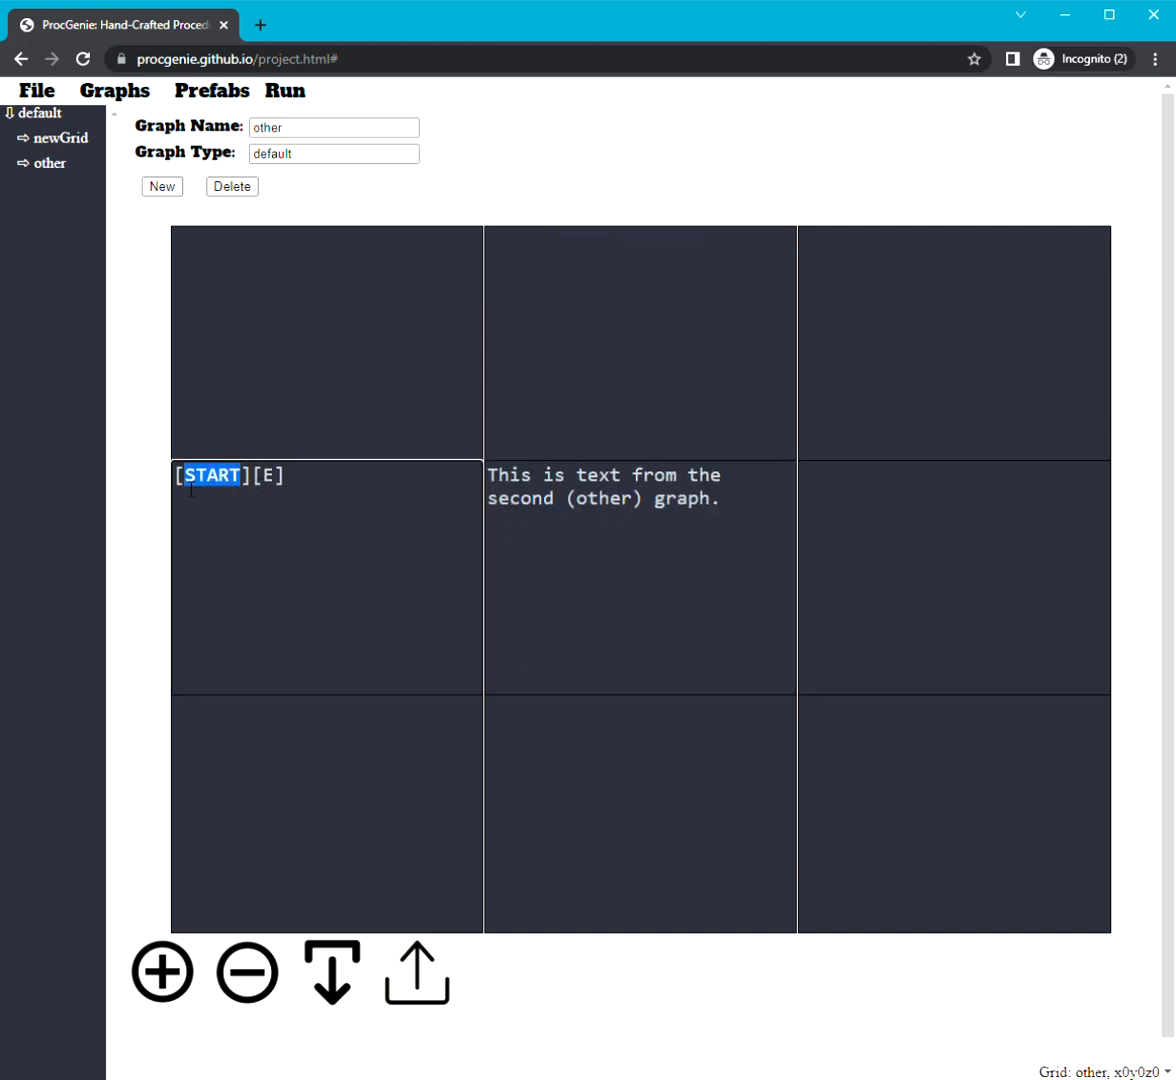
Step: Follow the other graph's path from the [START][E] cell to the end of the text in the cell to its east
double_click(587, 490)
left_click(586, 492)
left_click_drag(1040, 500, 786, 470)
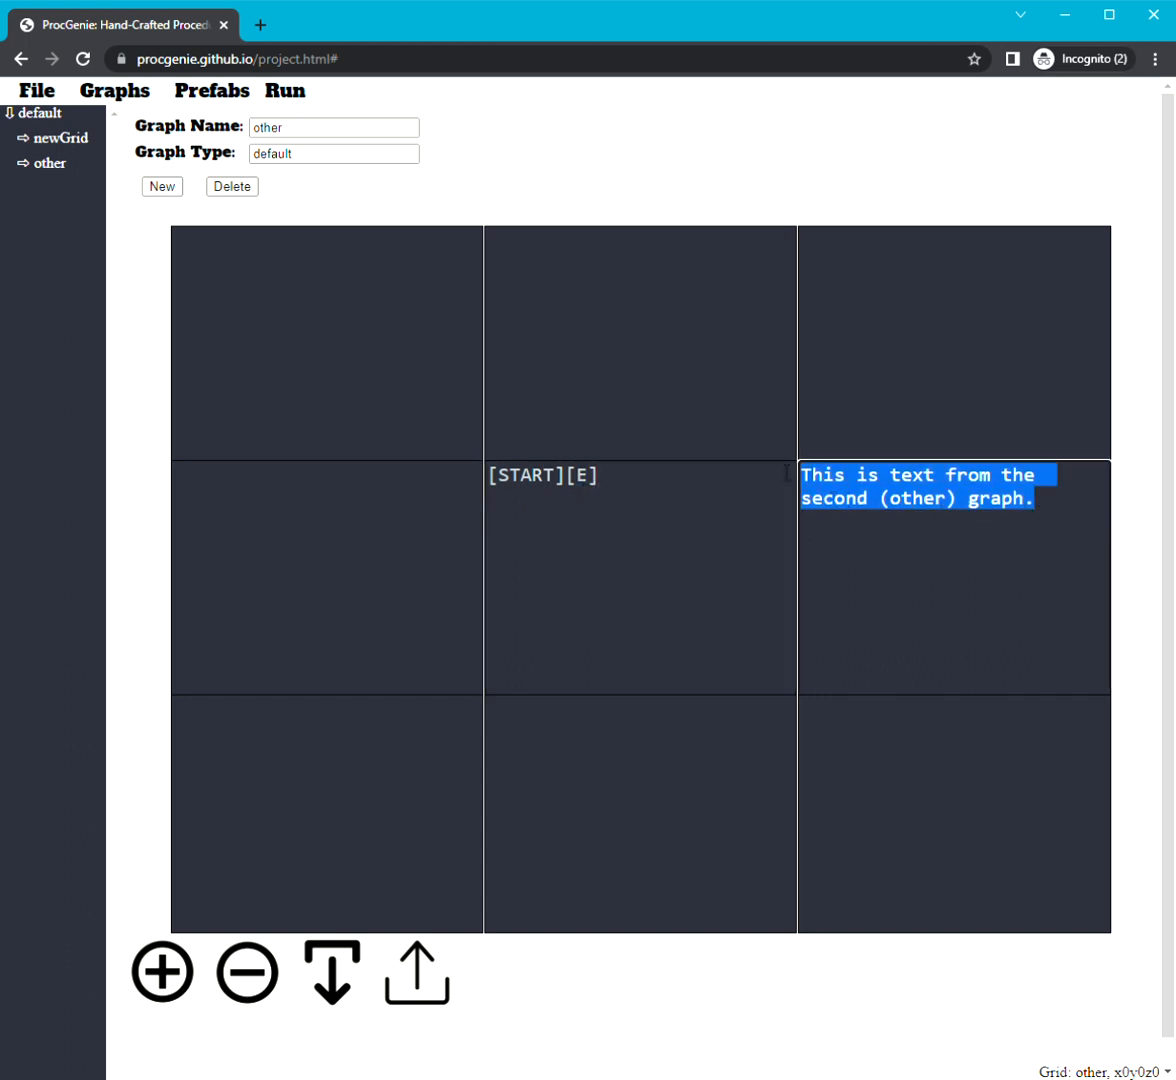
left_click(1073, 520)
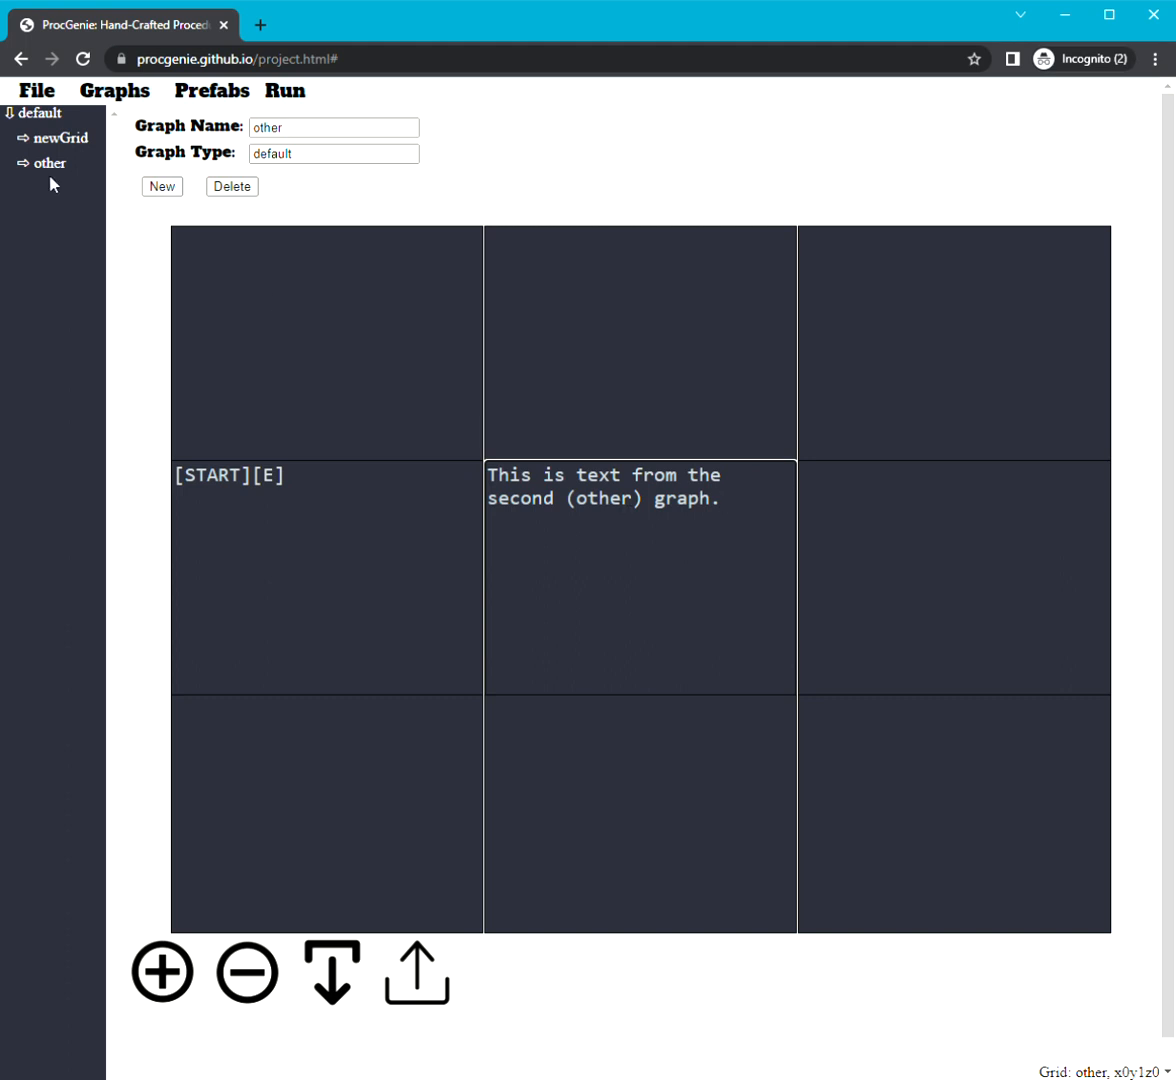
Step: In the newGrid graph, append the direction [E] after G(other) in the cell south of the components
left_click(50, 140)
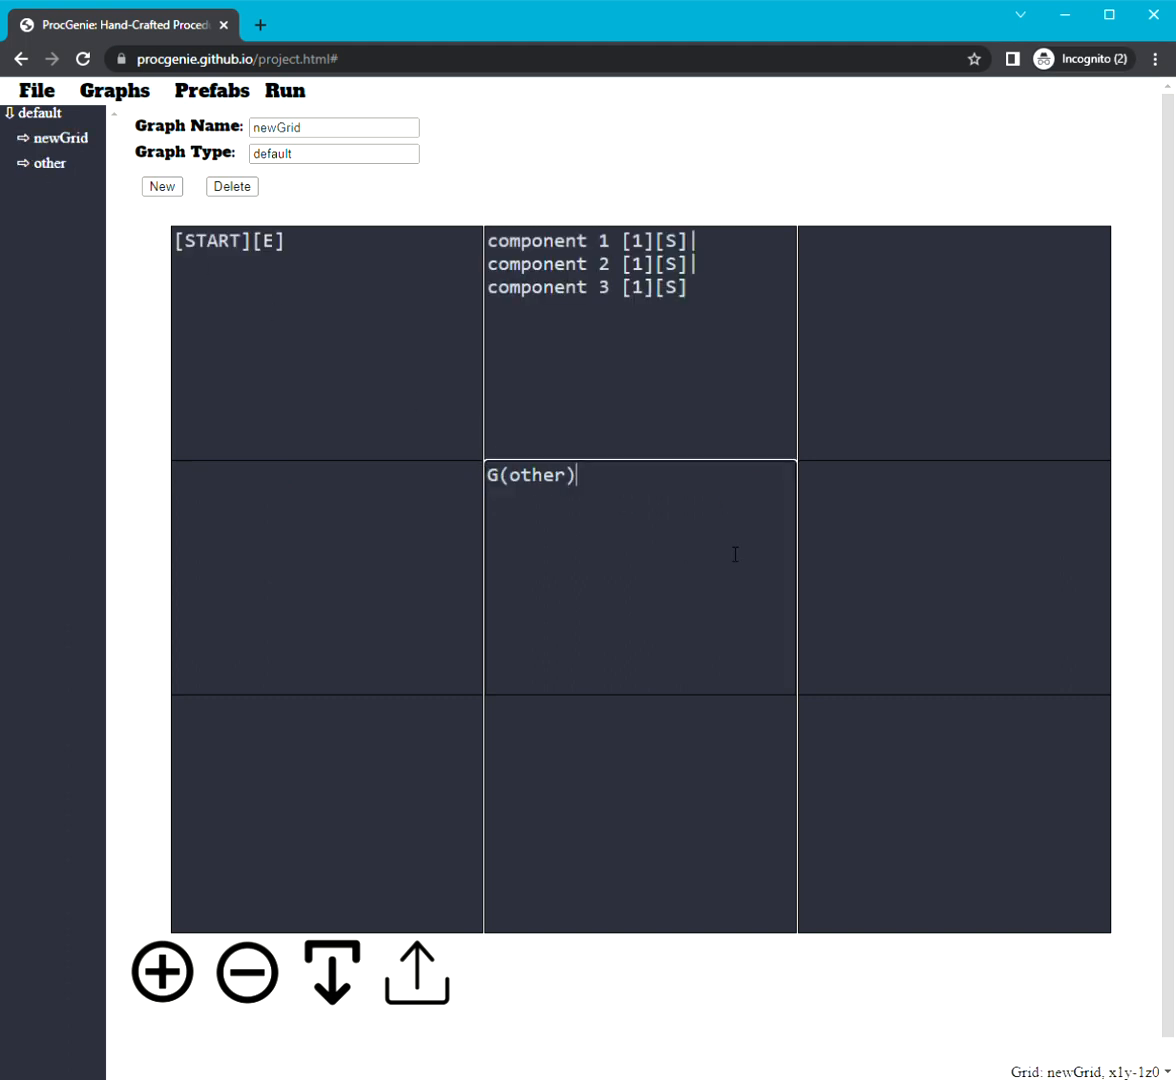
type("[E]")
left_click(906, 525)
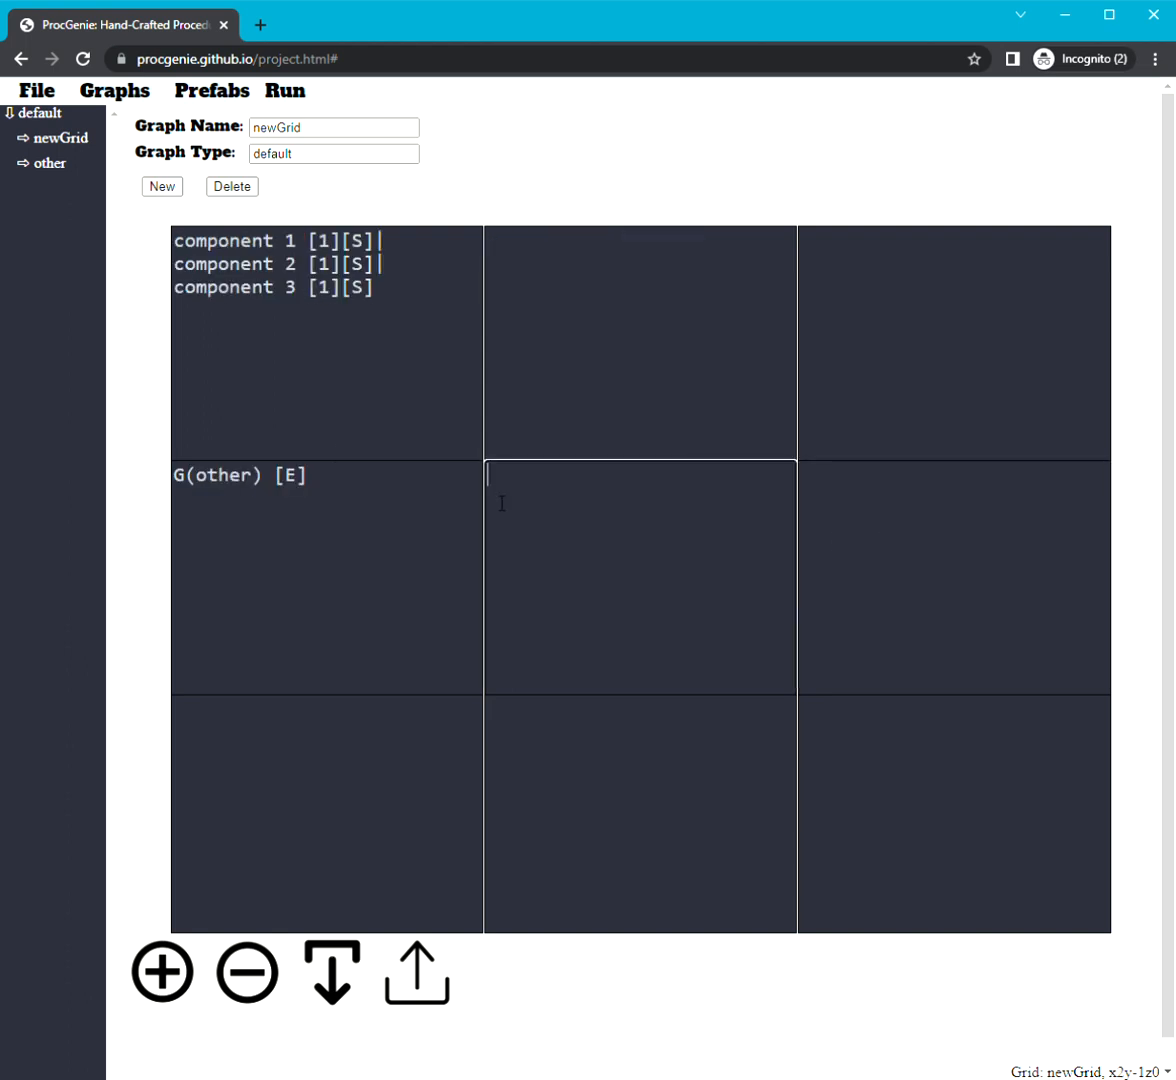
left_click(244, 354)
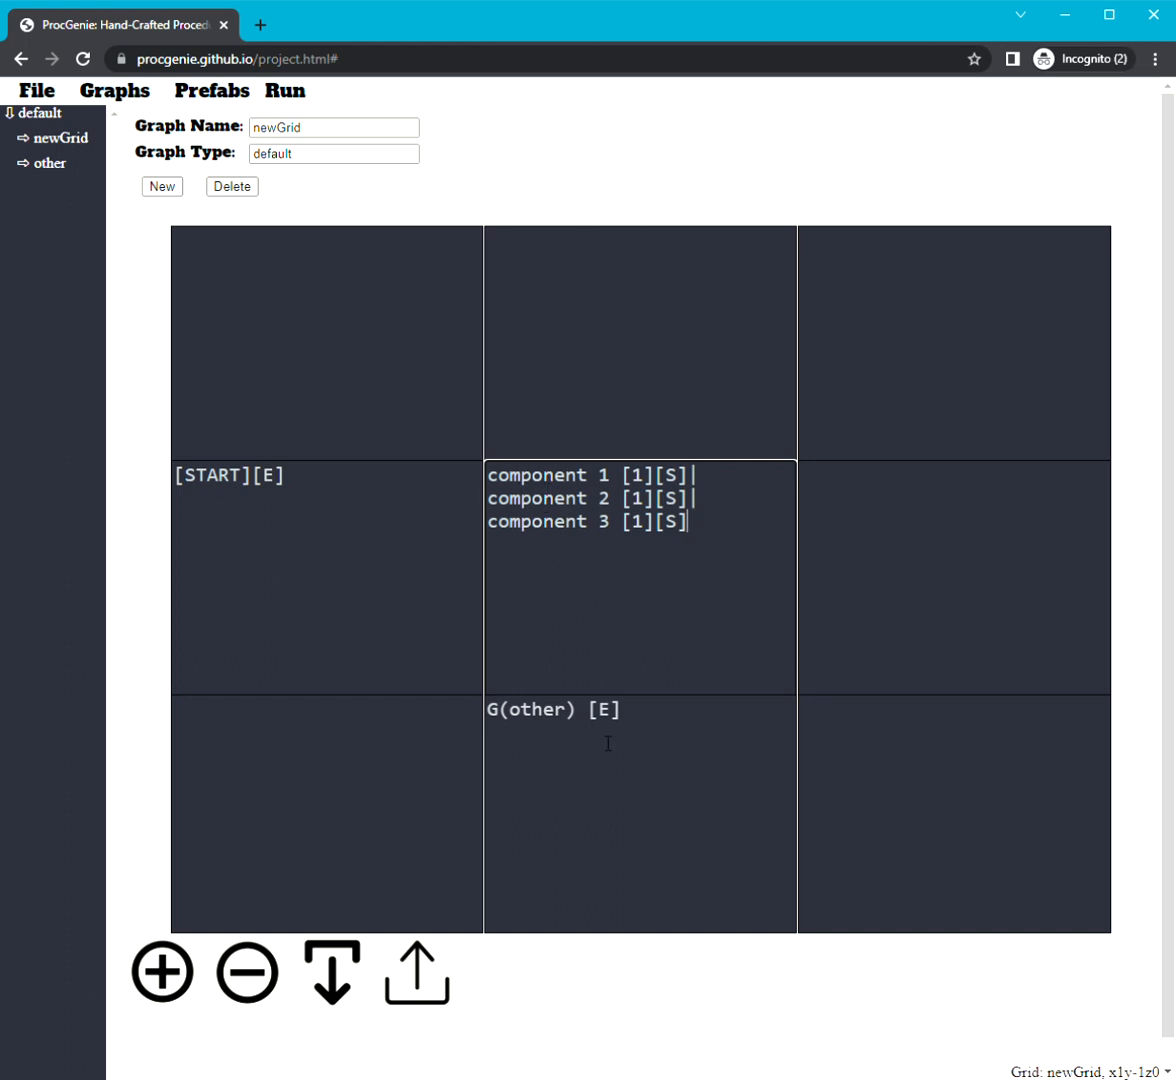
Step: Enter "This is additional text from the first graph..." in the cell east of G(other) [E]
left_click(848, 765)
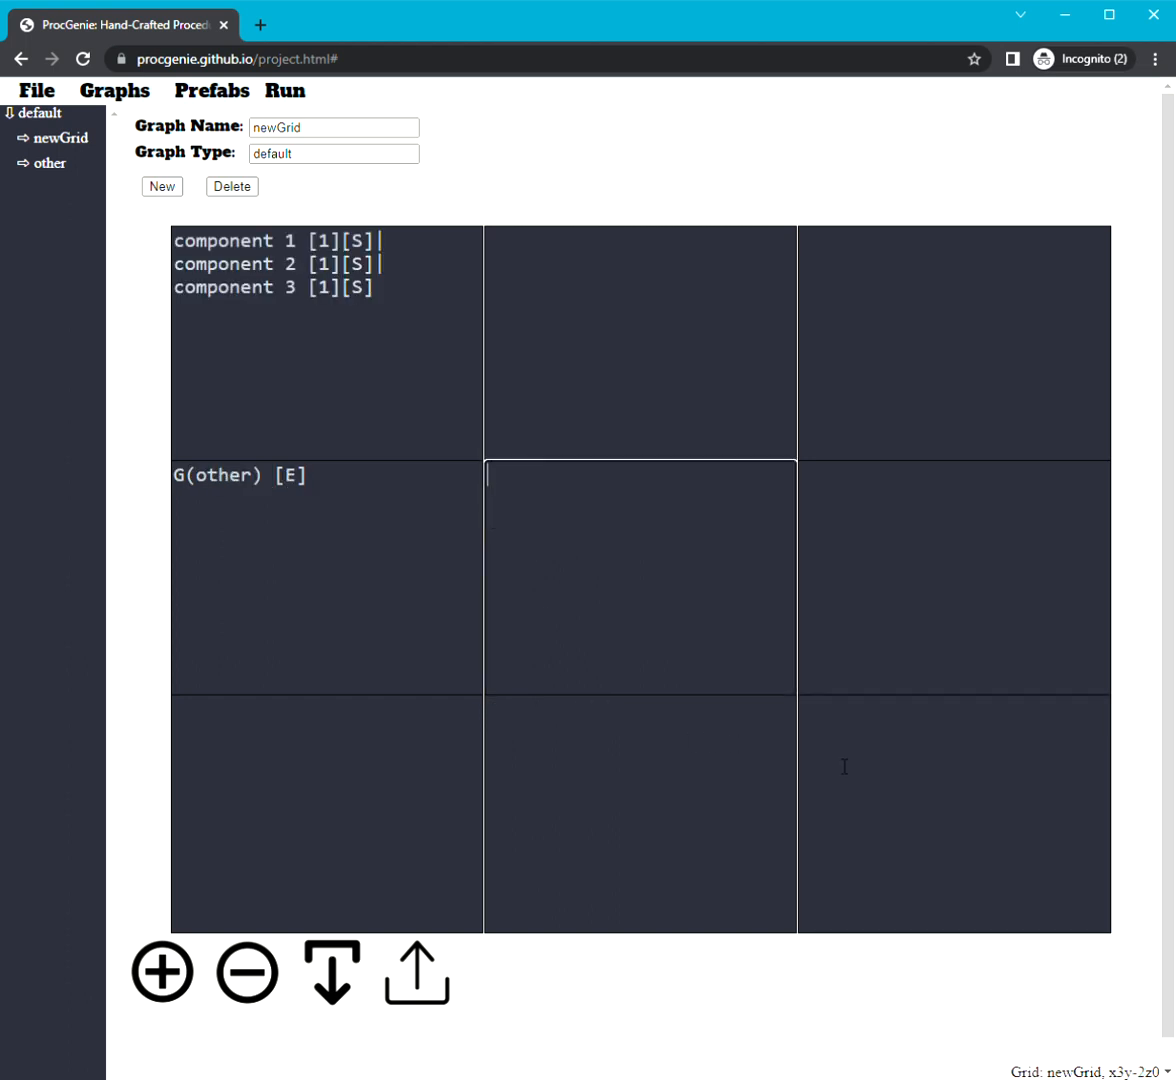
type("This is additional text fro")
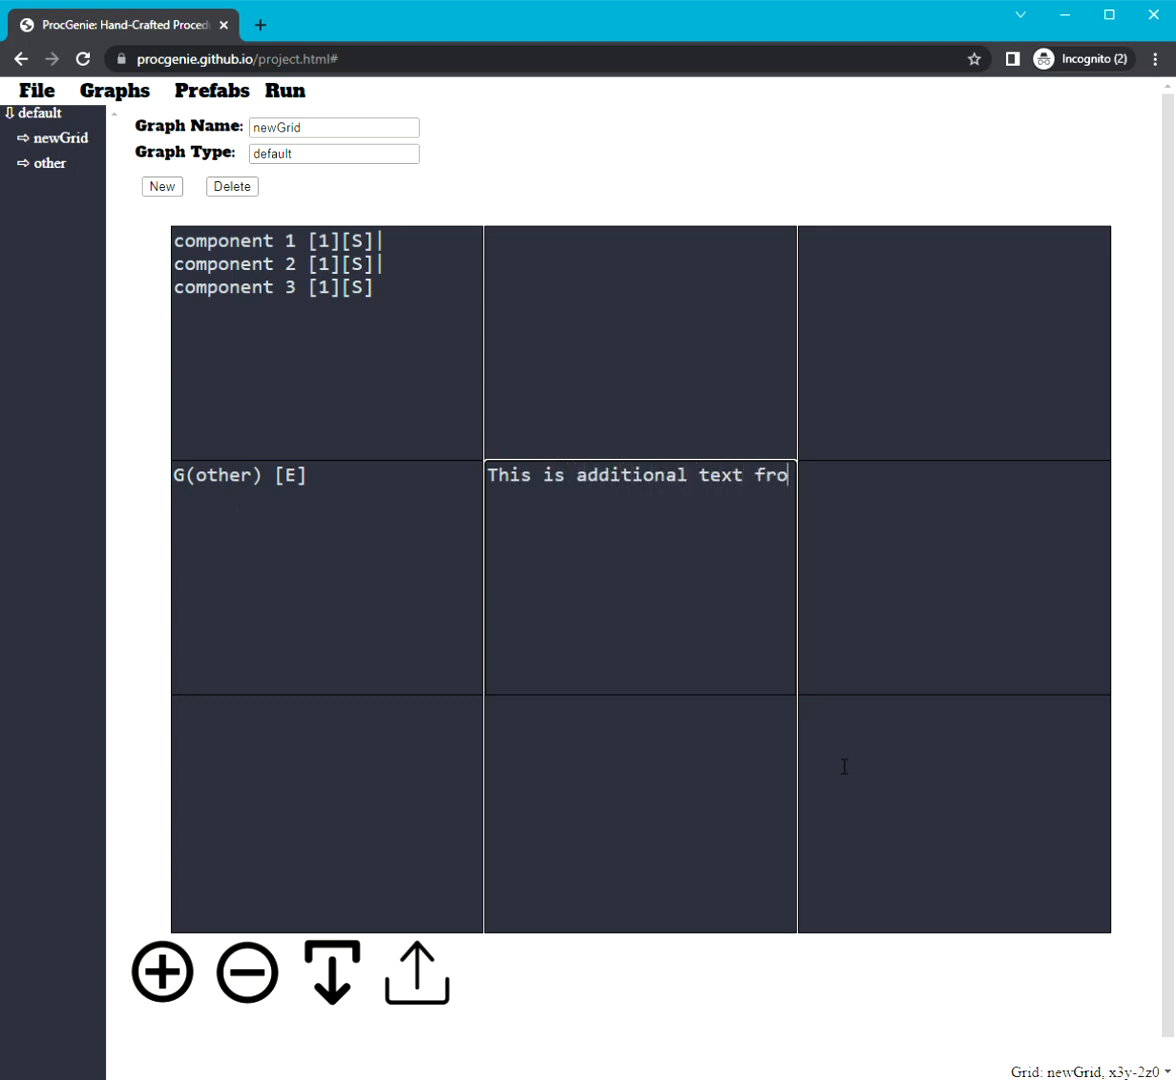
type("m the firs")
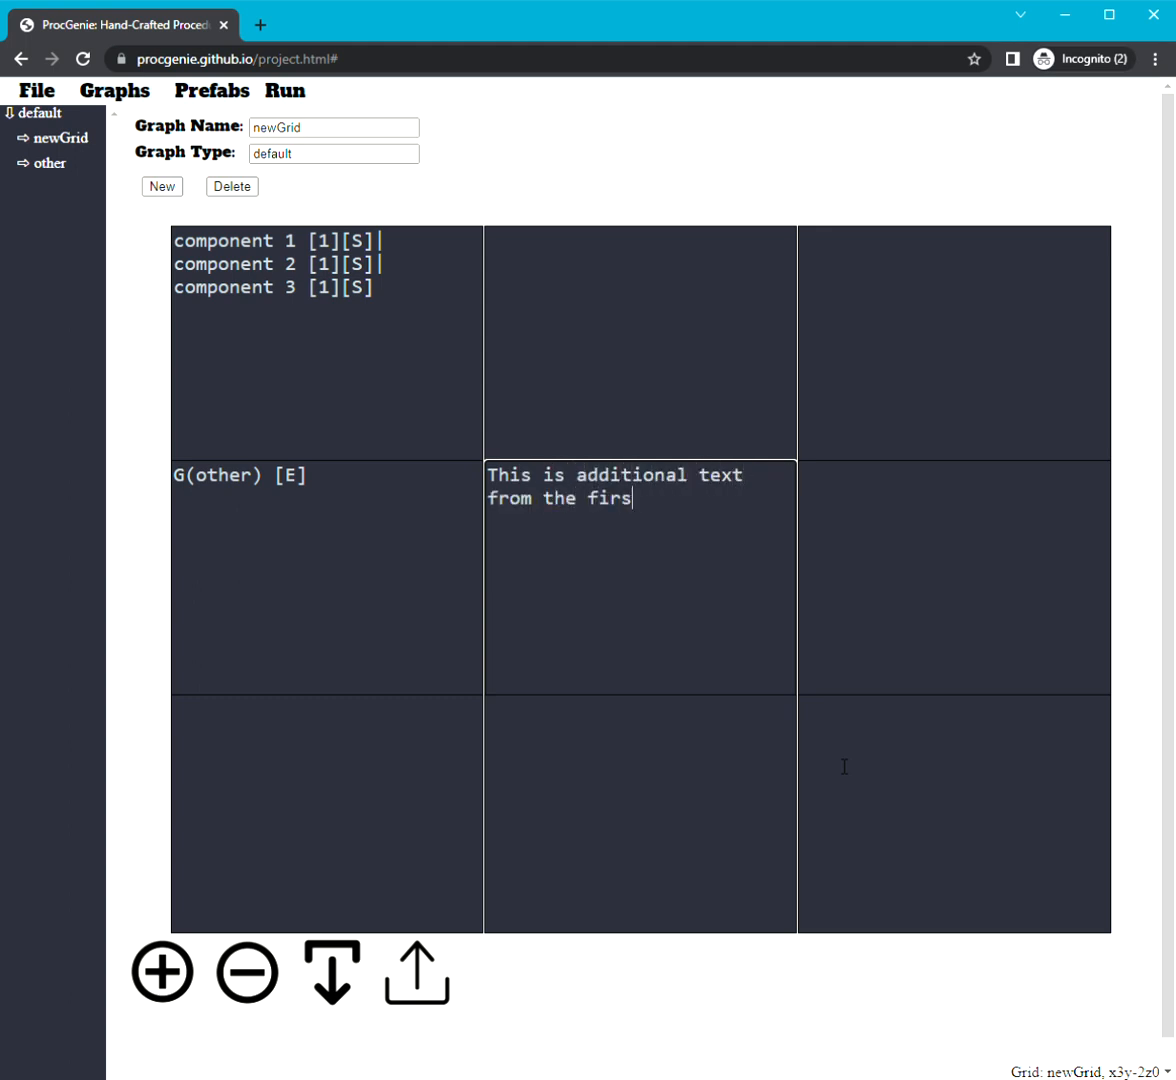
type("t graph...")
left_click(452, 499)
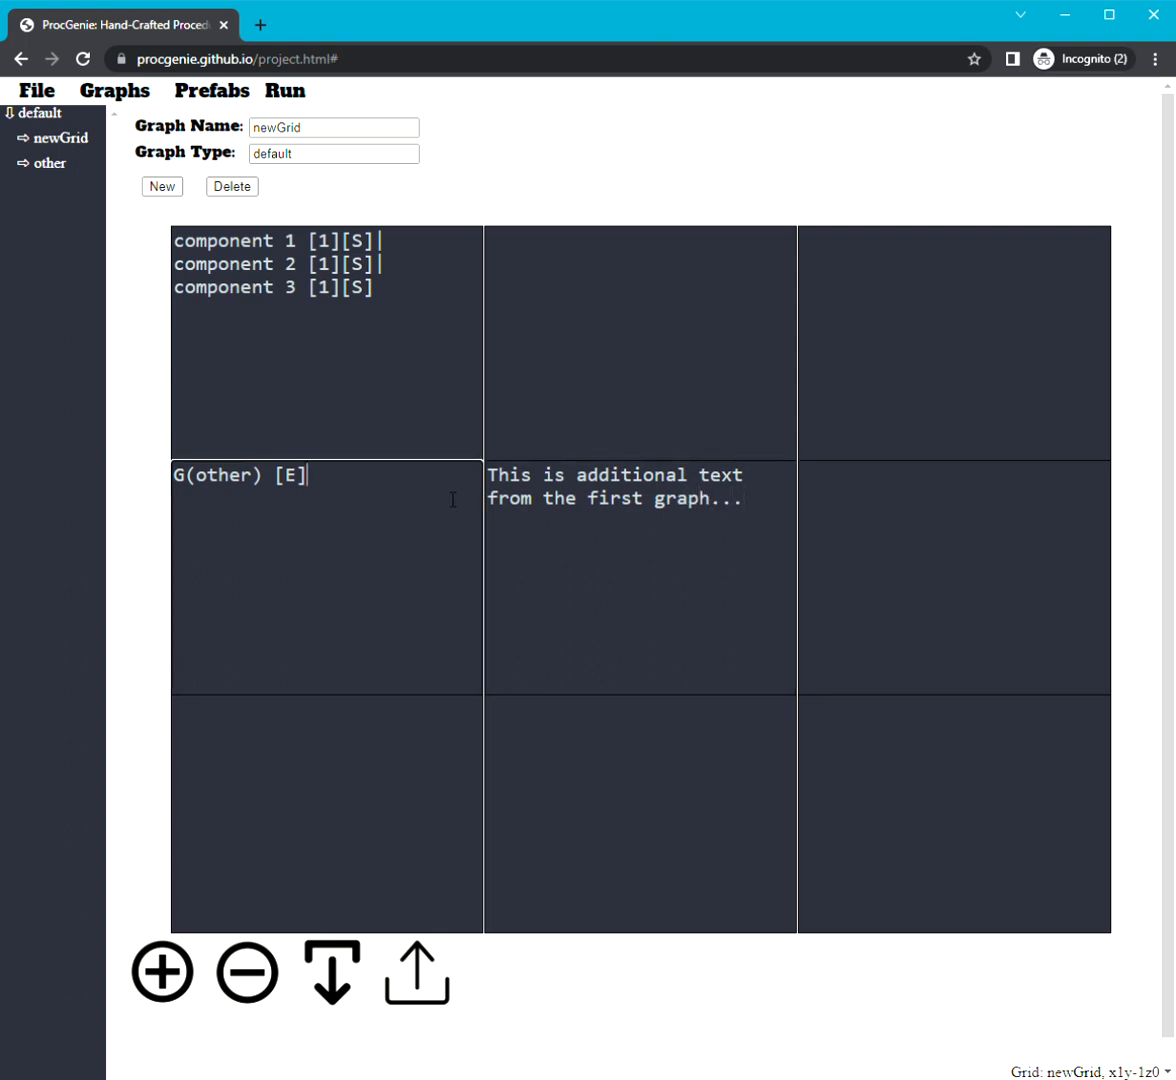
Step: Run the project, check the order of both graphs' text in the generated output, and return to the graph editor
left_click(280, 97)
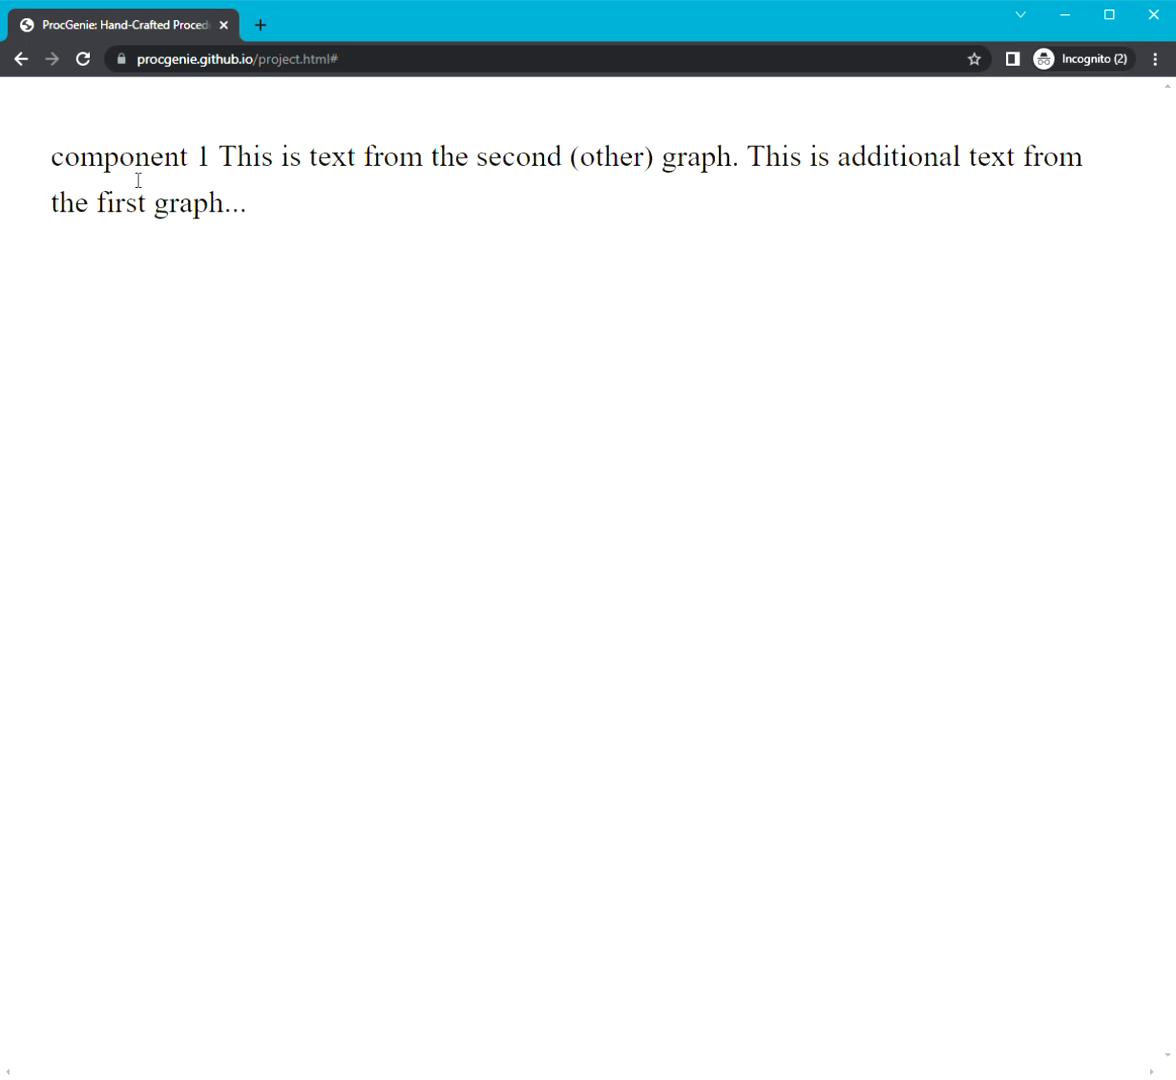
left_click_drag(51, 160, 1163, 197)
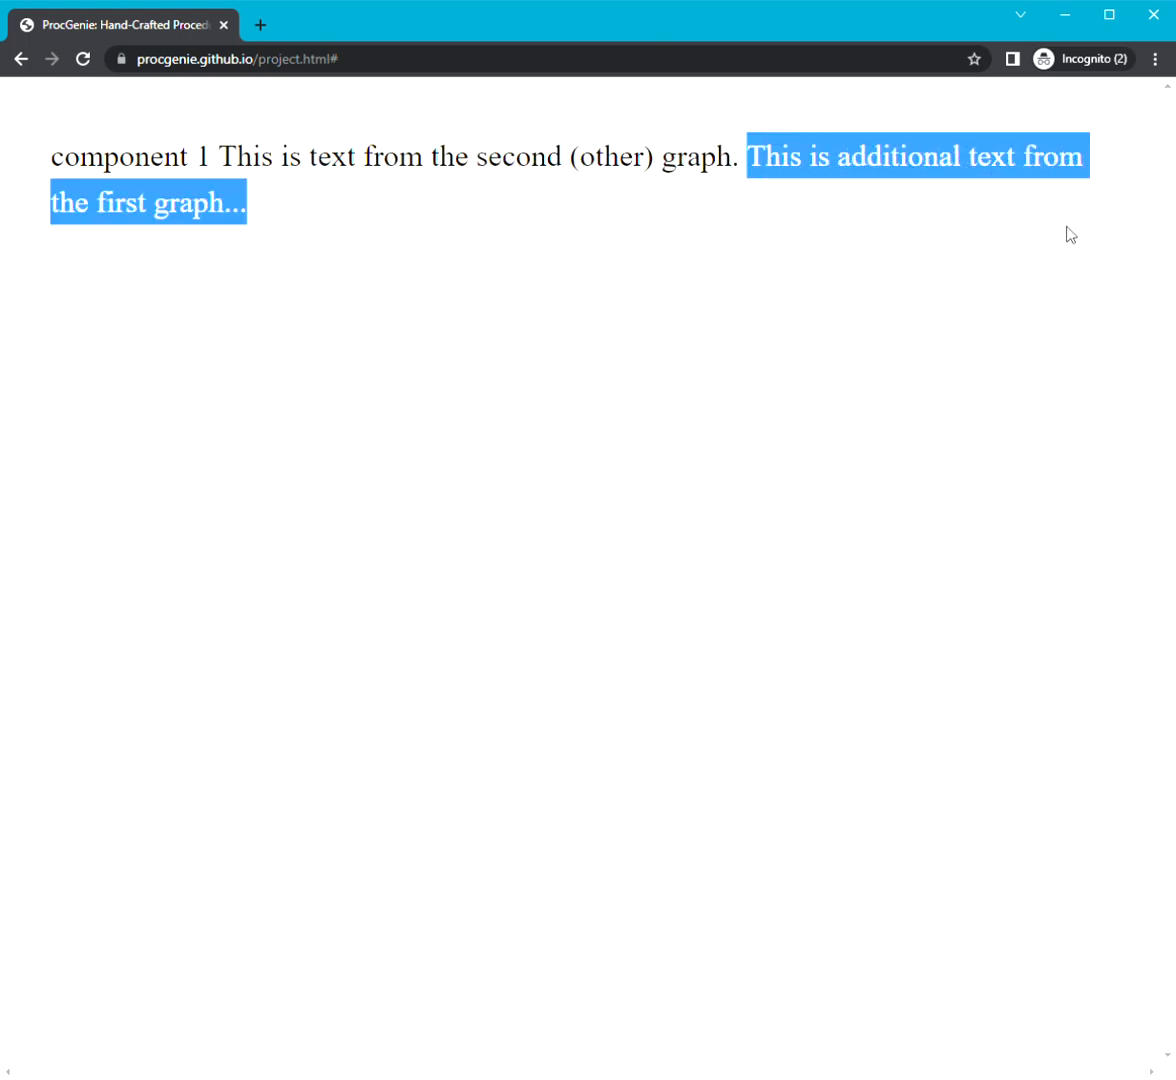
left_click(795, 405)
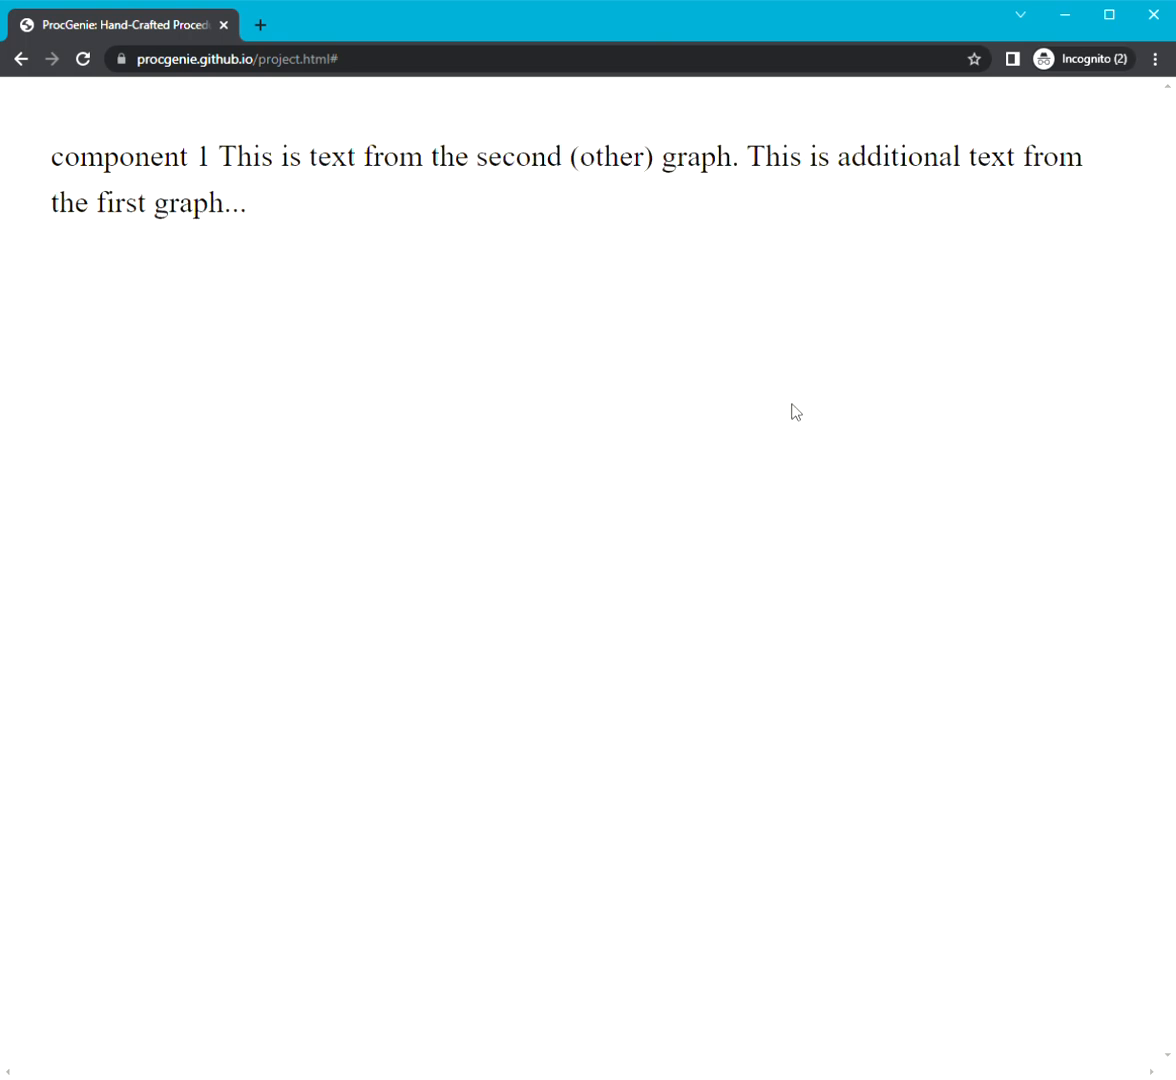
key("Escape")
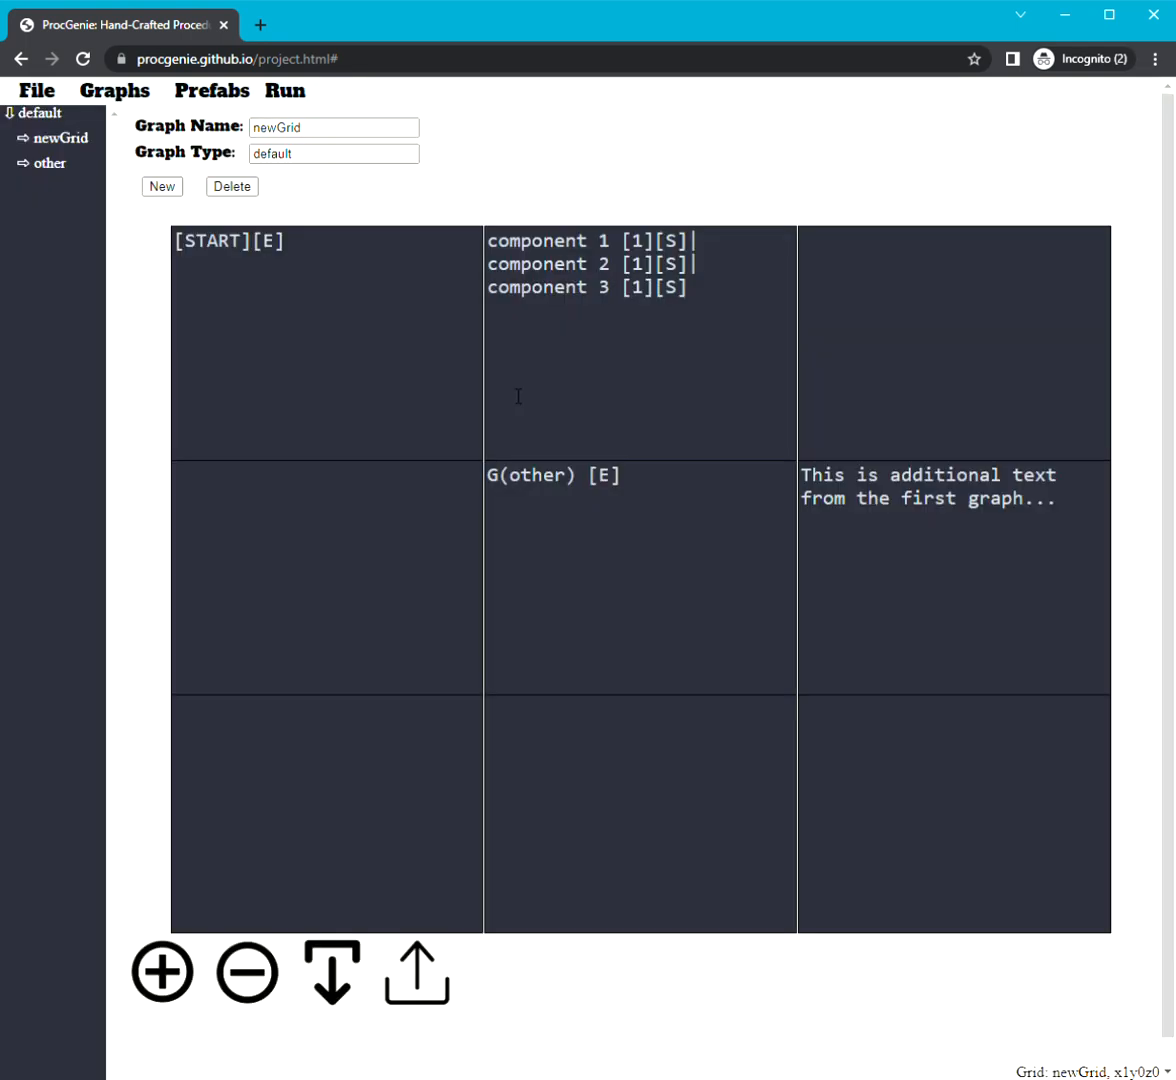
Step: Trace the generation path from G(other) through the other graph's cells and back to newGrid's [E] direction and additional text cell
mouse_move(590, 522)
left_mouse_down()
mouse_move(470, 483)
mouse_move(580, 499)
left_mouse_up()
left_click(582, 498)
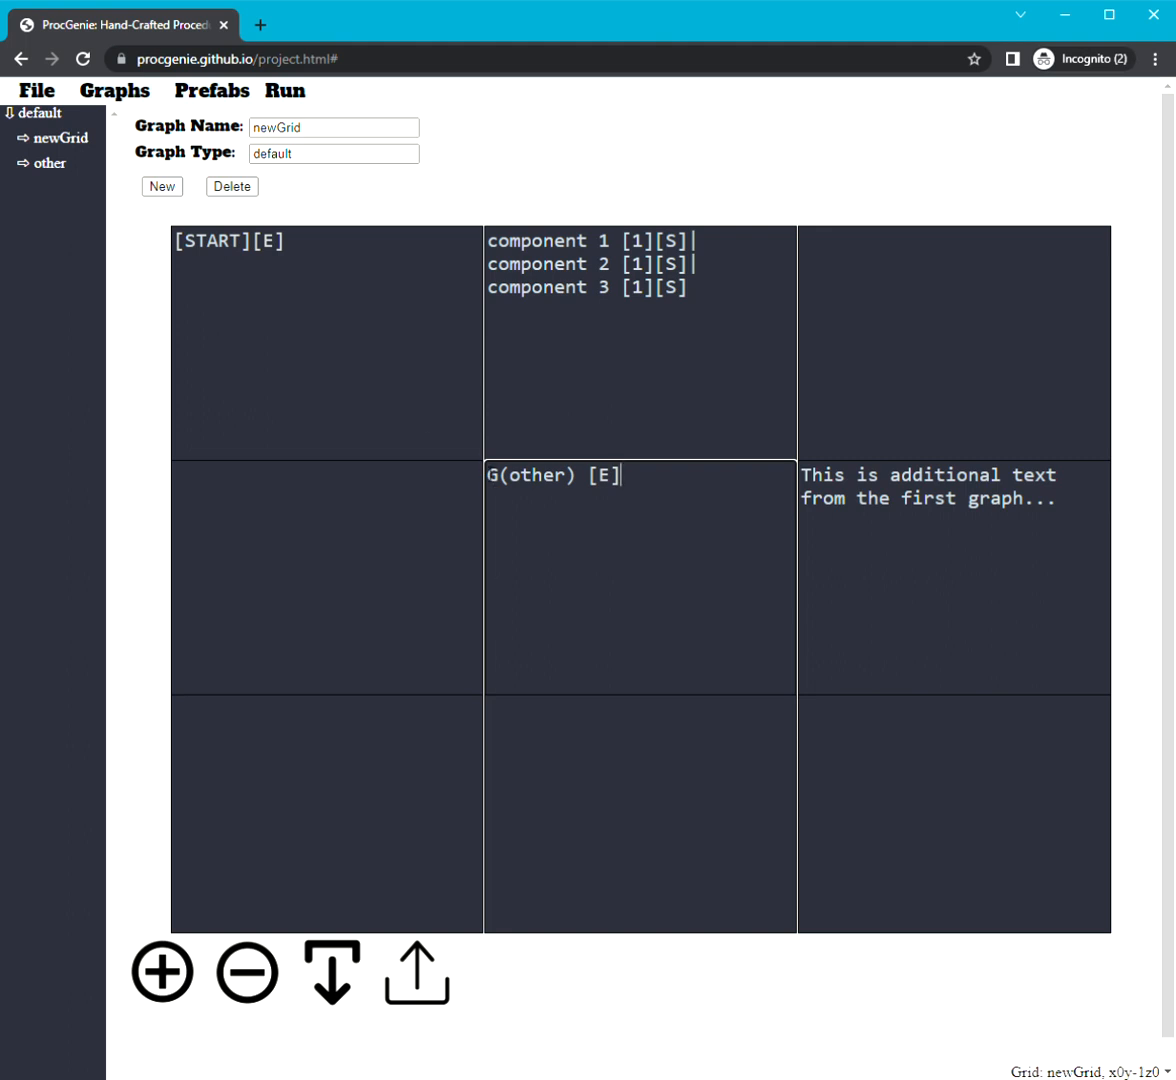
left_click(38, 160)
left_click_drag(330, 486, 205, 512)
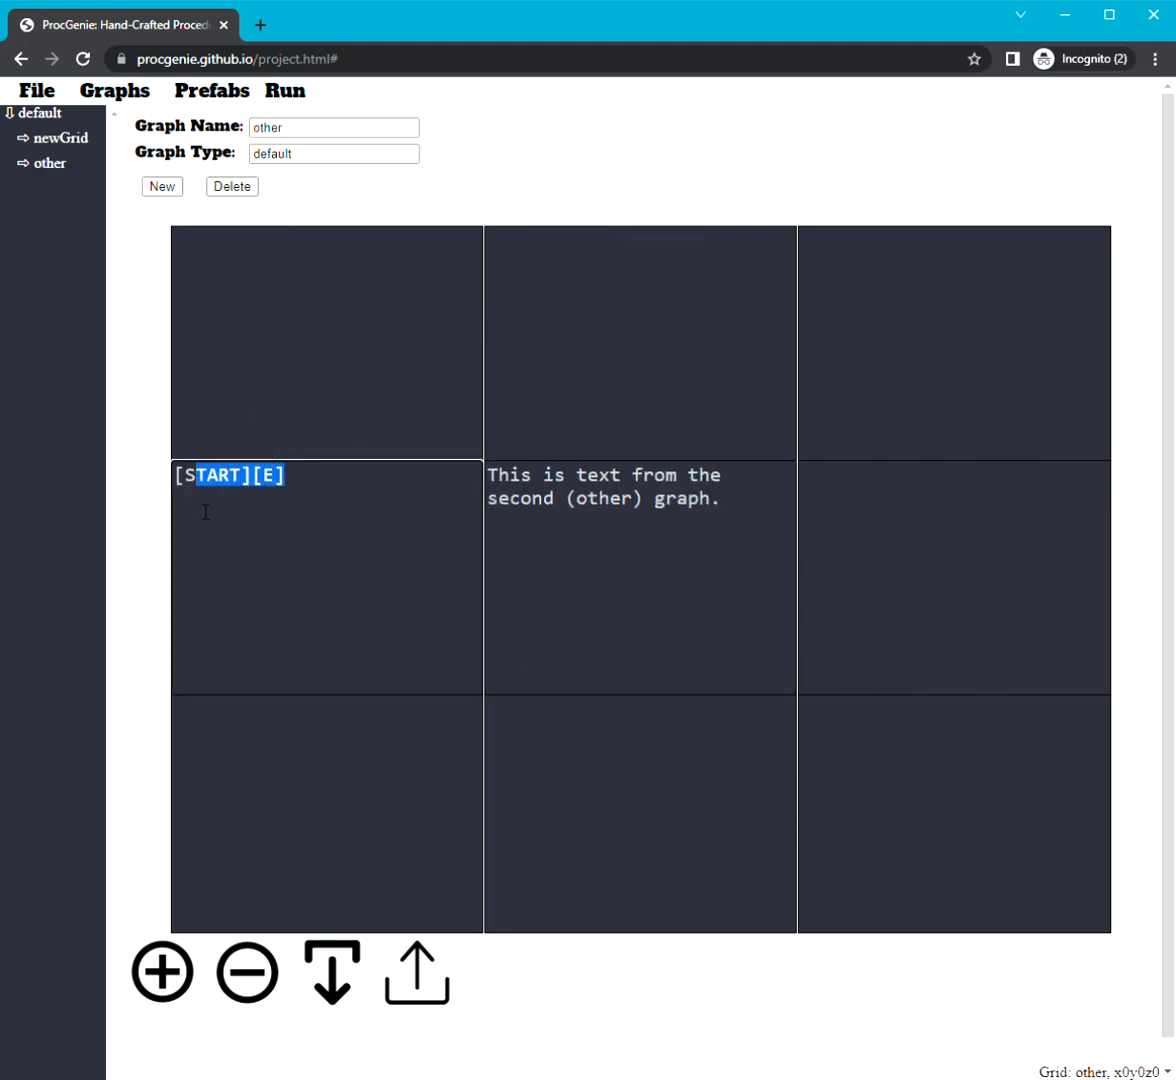
left_click(601, 514)
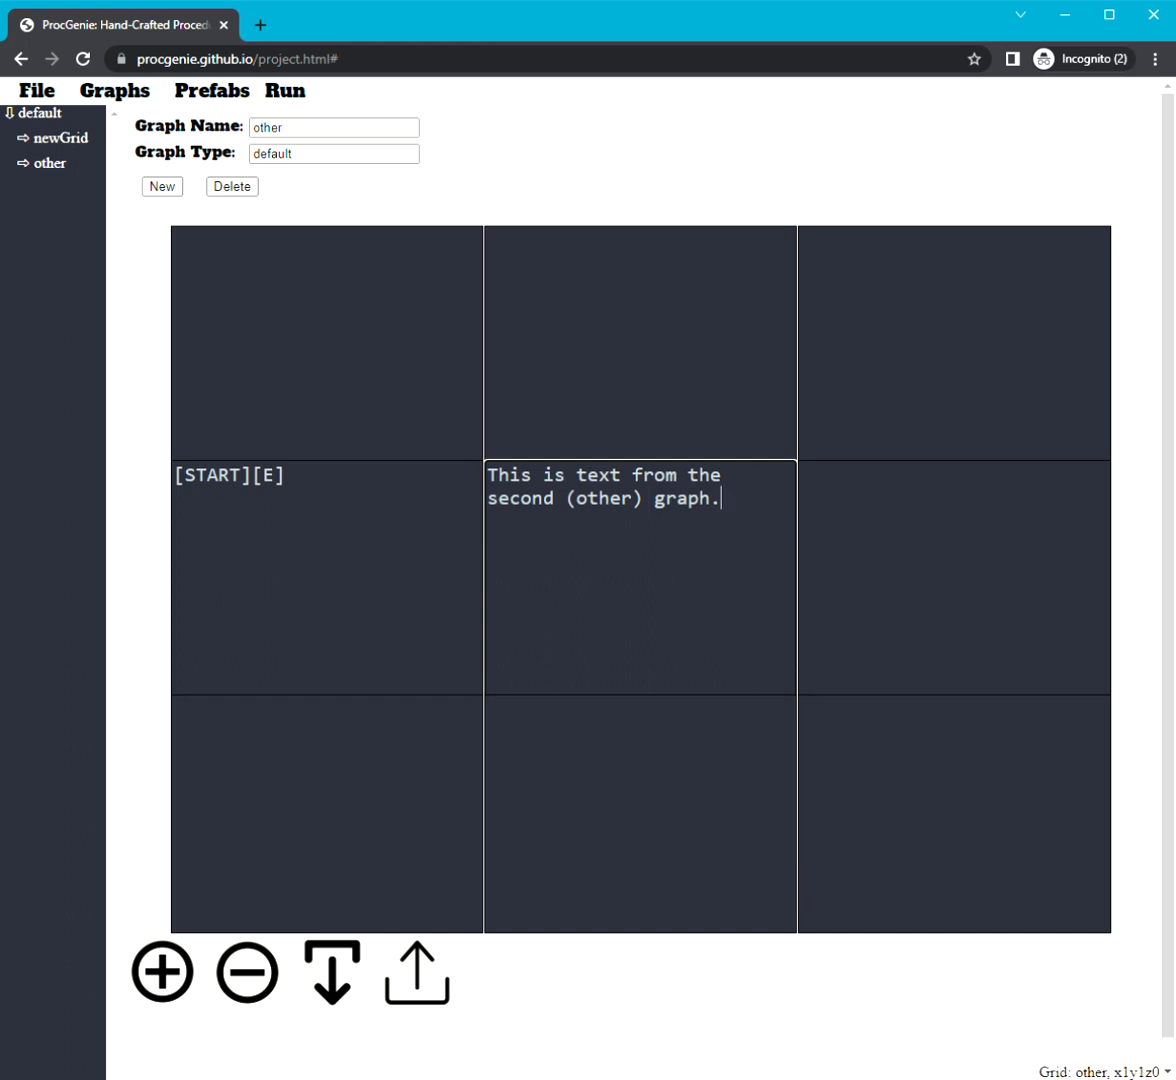
left_click(46, 147)
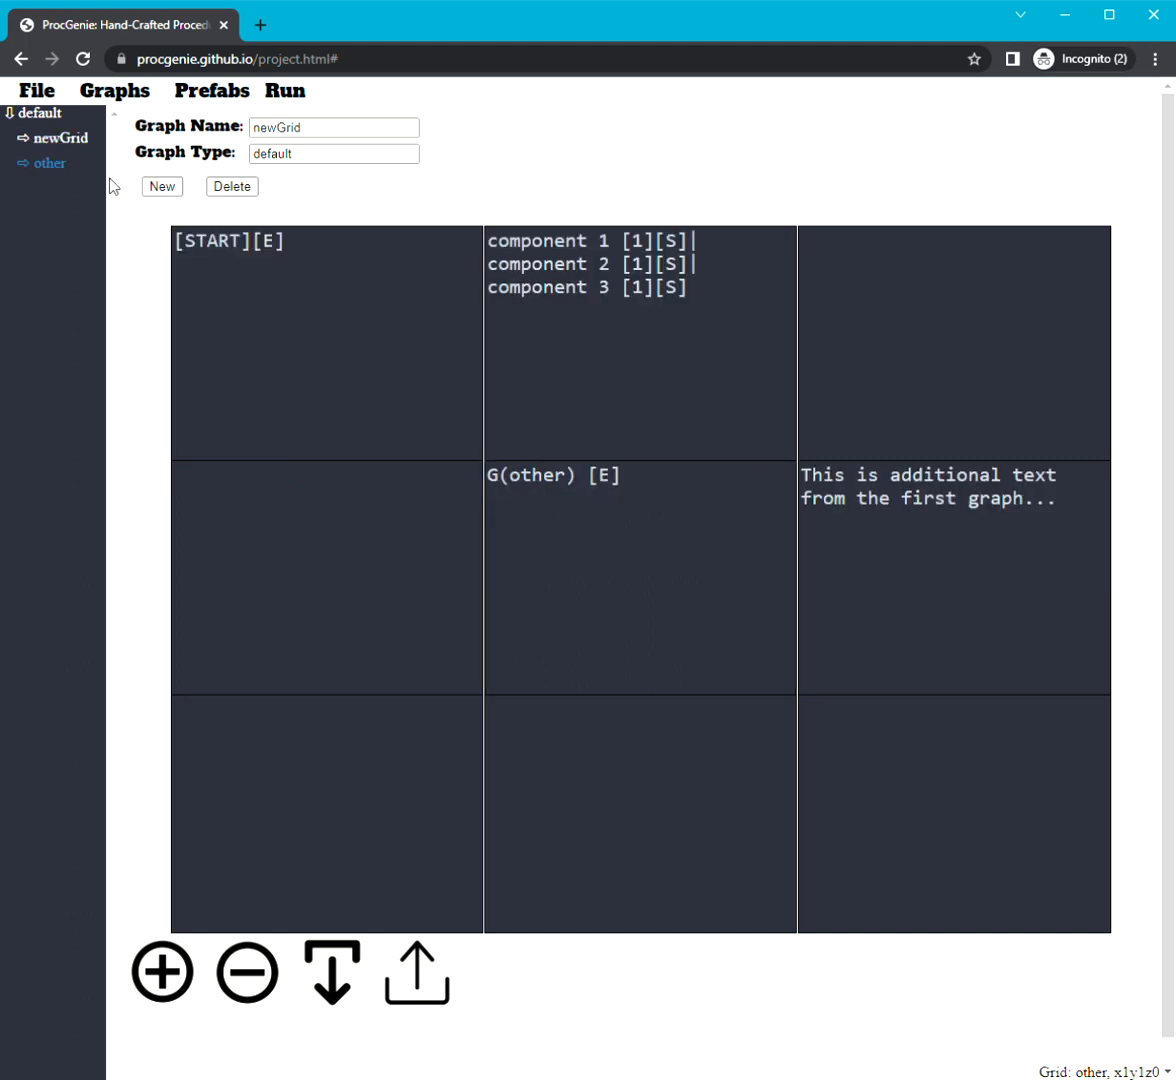
double_click(598, 480)
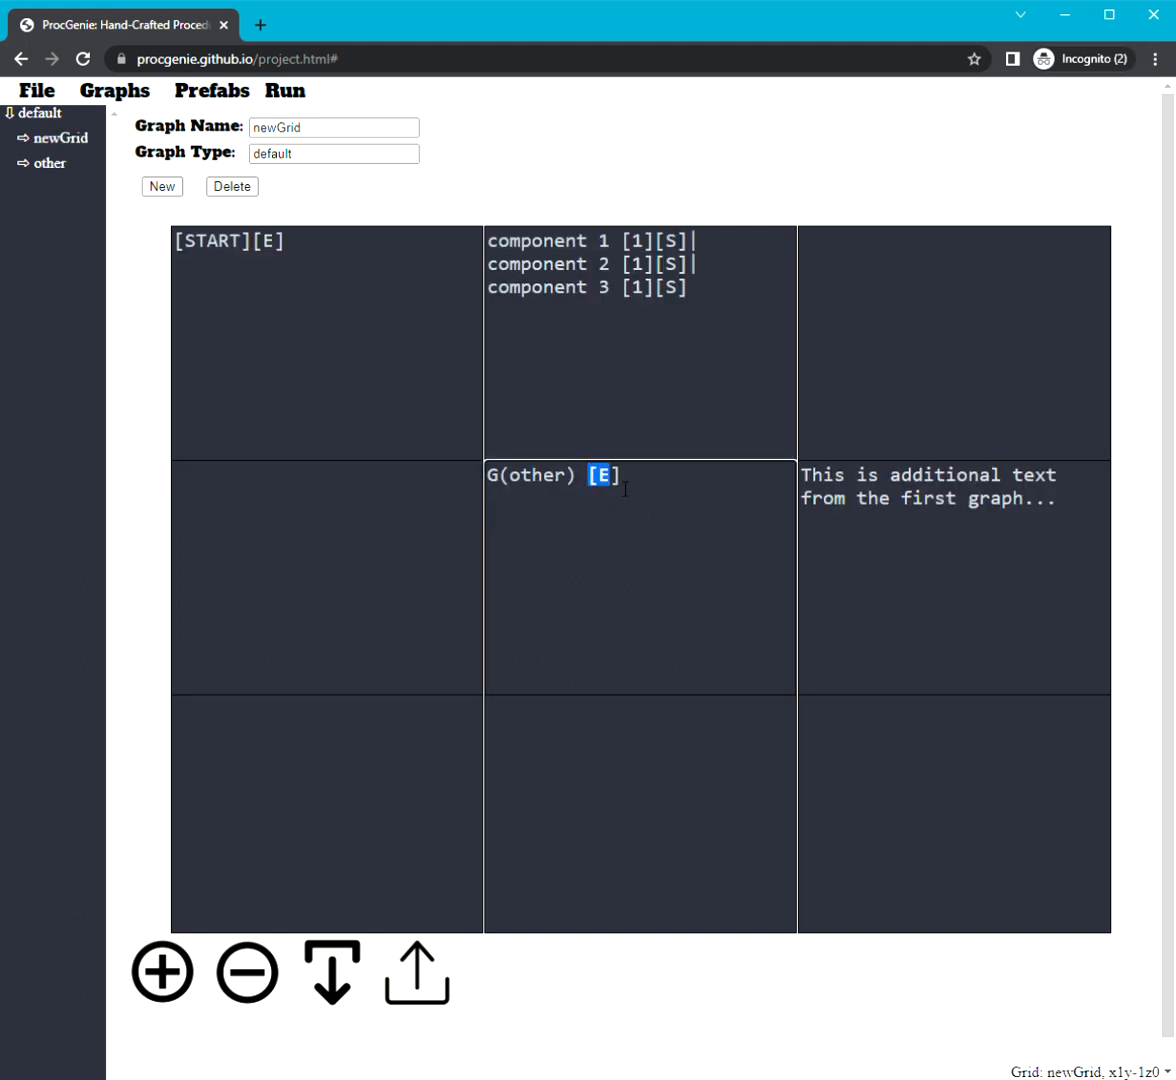
left_click(626, 529)
double_click(605, 484)
left_click(916, 520)
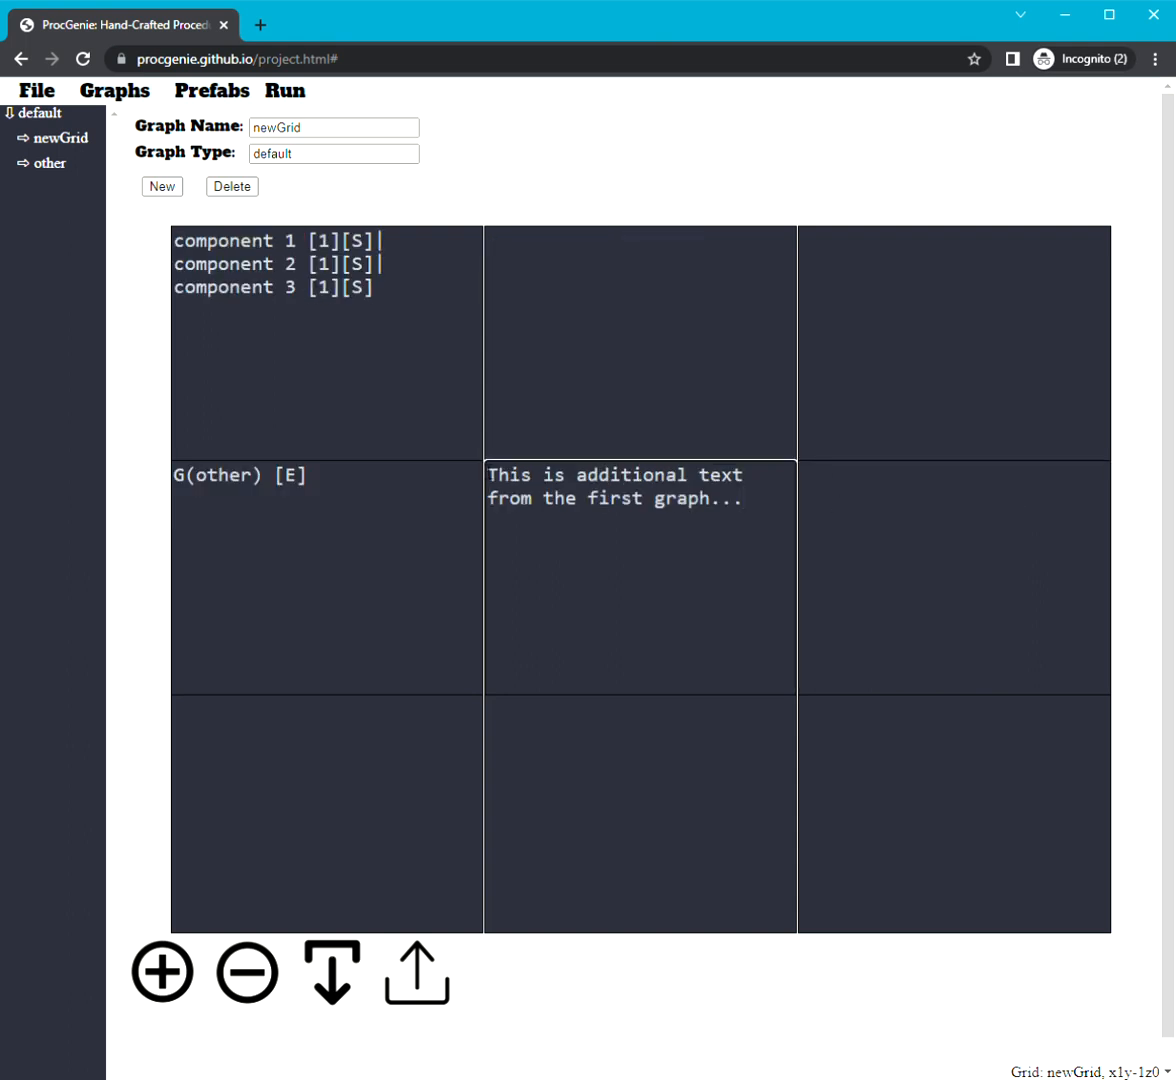
left_click_drag(489, 472, 750, 521)
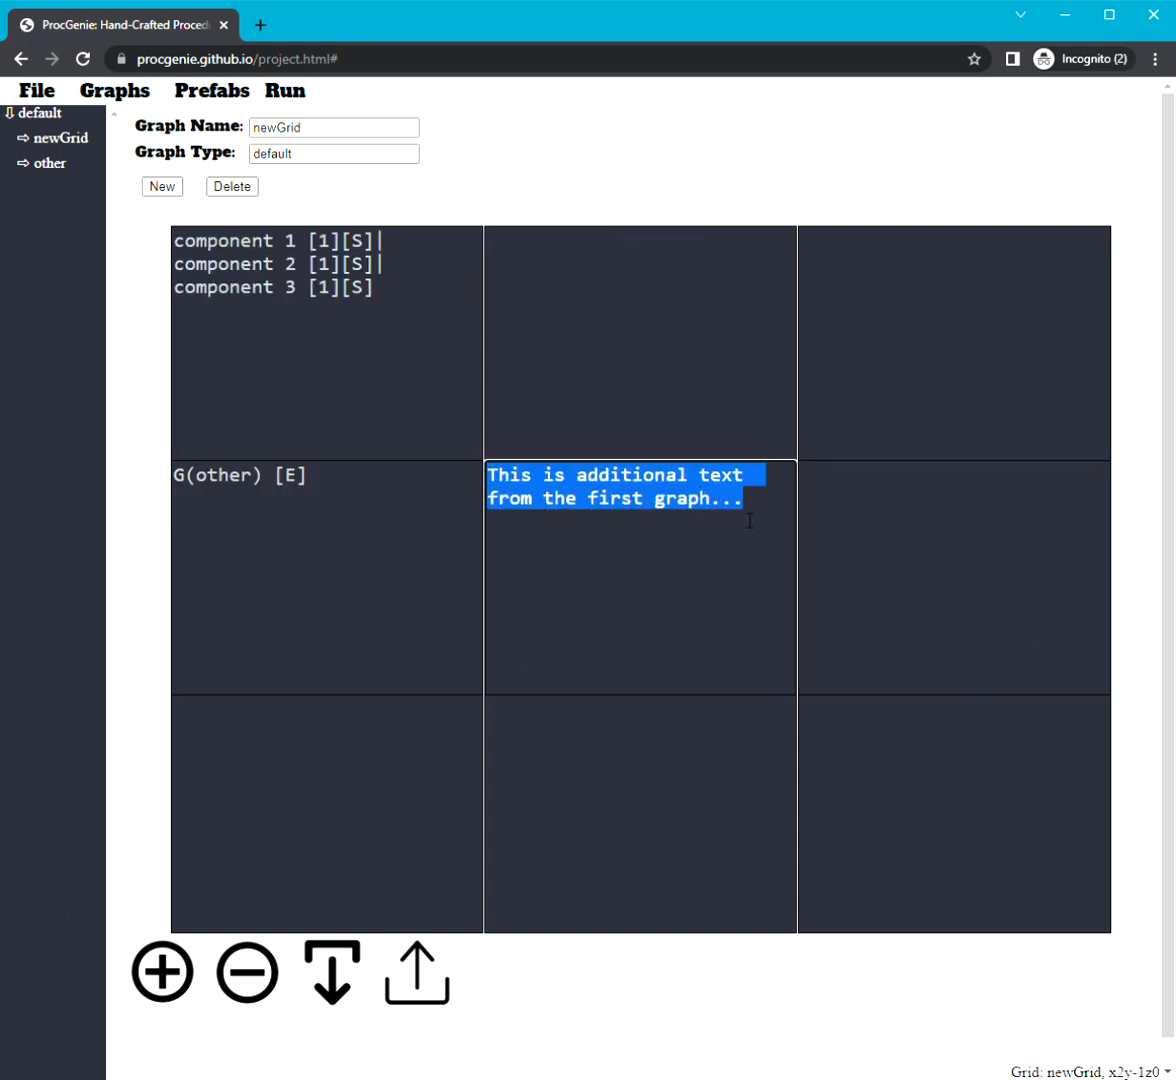
left_click(750, 521)
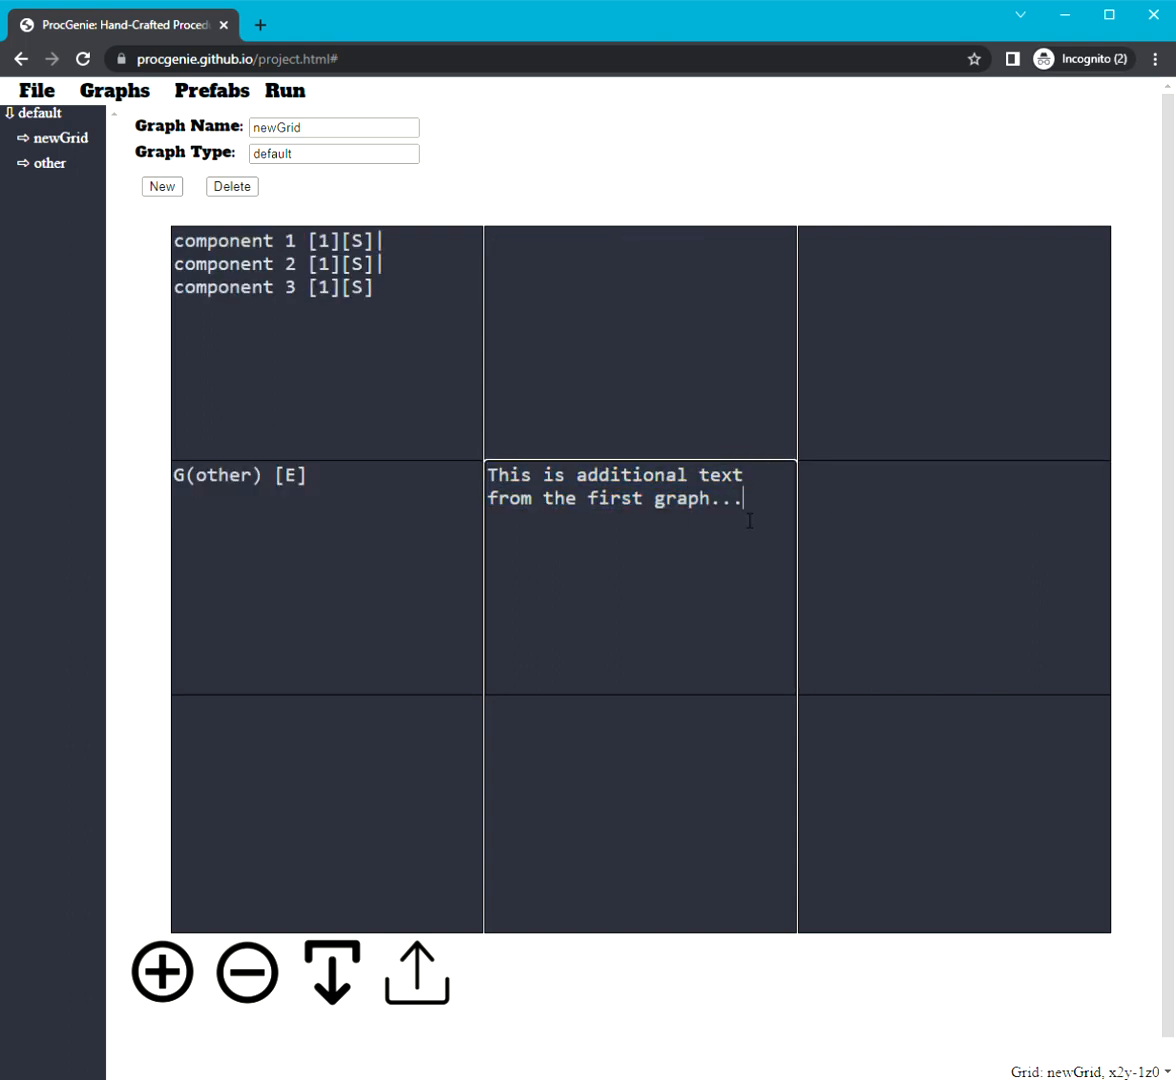
Step: Insert a G(other) call between "This is" and "additional" in newGrid's additional text cell
left_click(401, 496)
left_click(908, 533)
key("Left")
key("Left")
key("Left")
key("Left")
key("Left")
key("Left")
key("Left")
key("Left")
key("Left")
key("Left")
key("Left")
key("Left")
key("Left")
key("Left")
key("Left")
type("G")
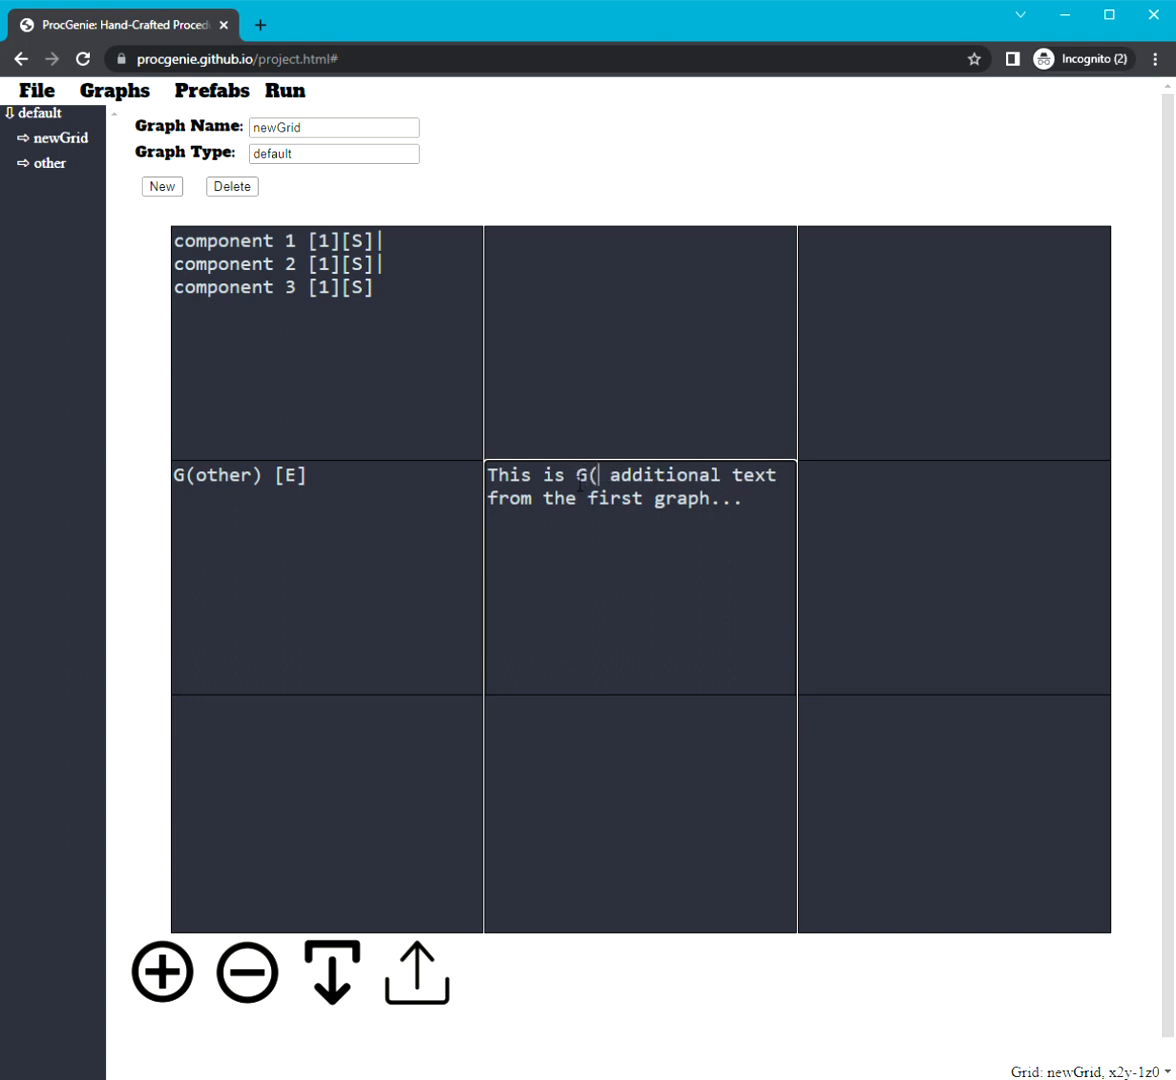
type("(other)")
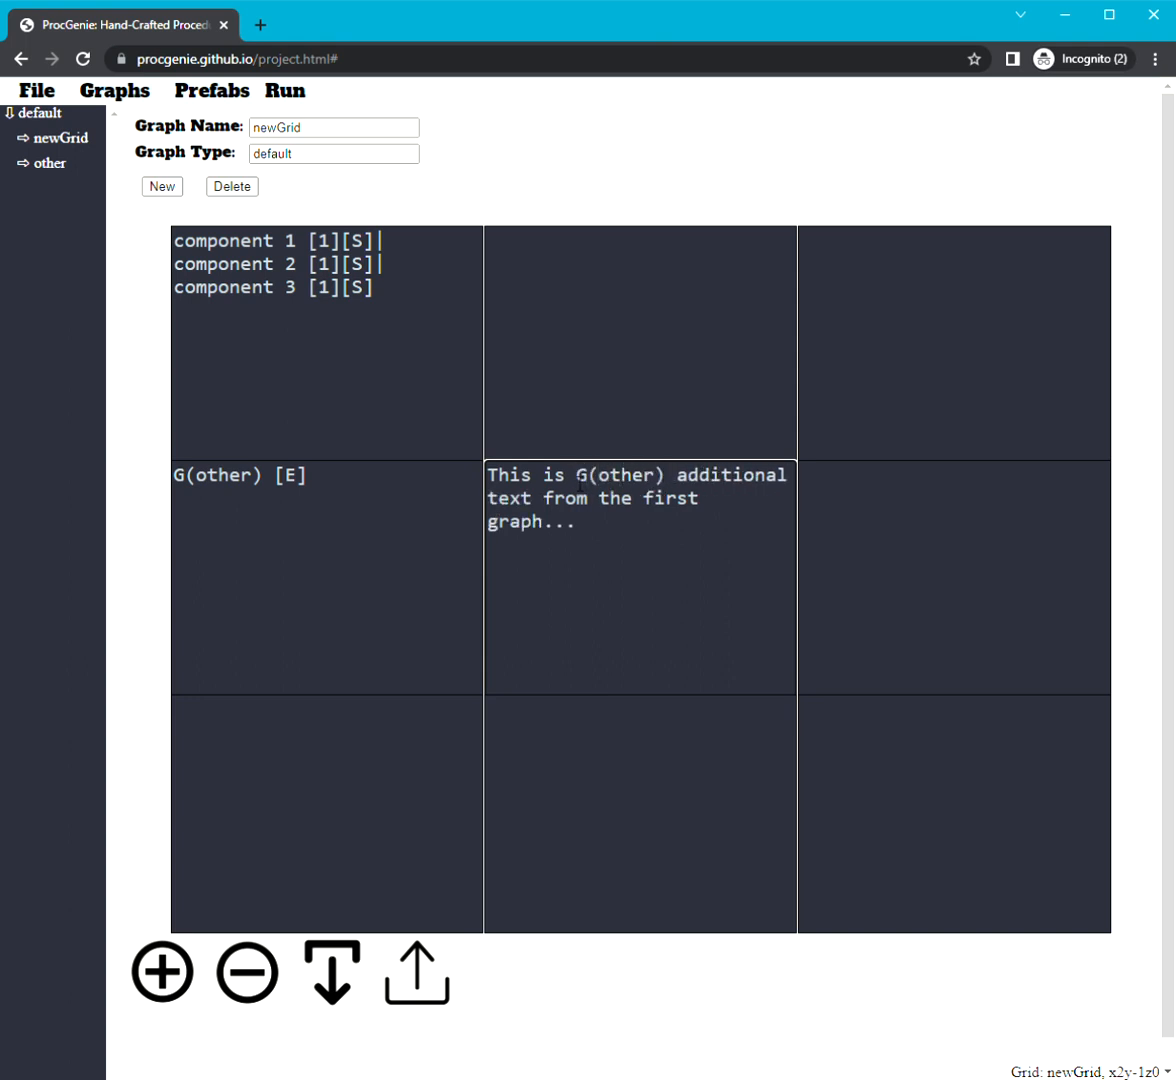
left_click(281, 609)
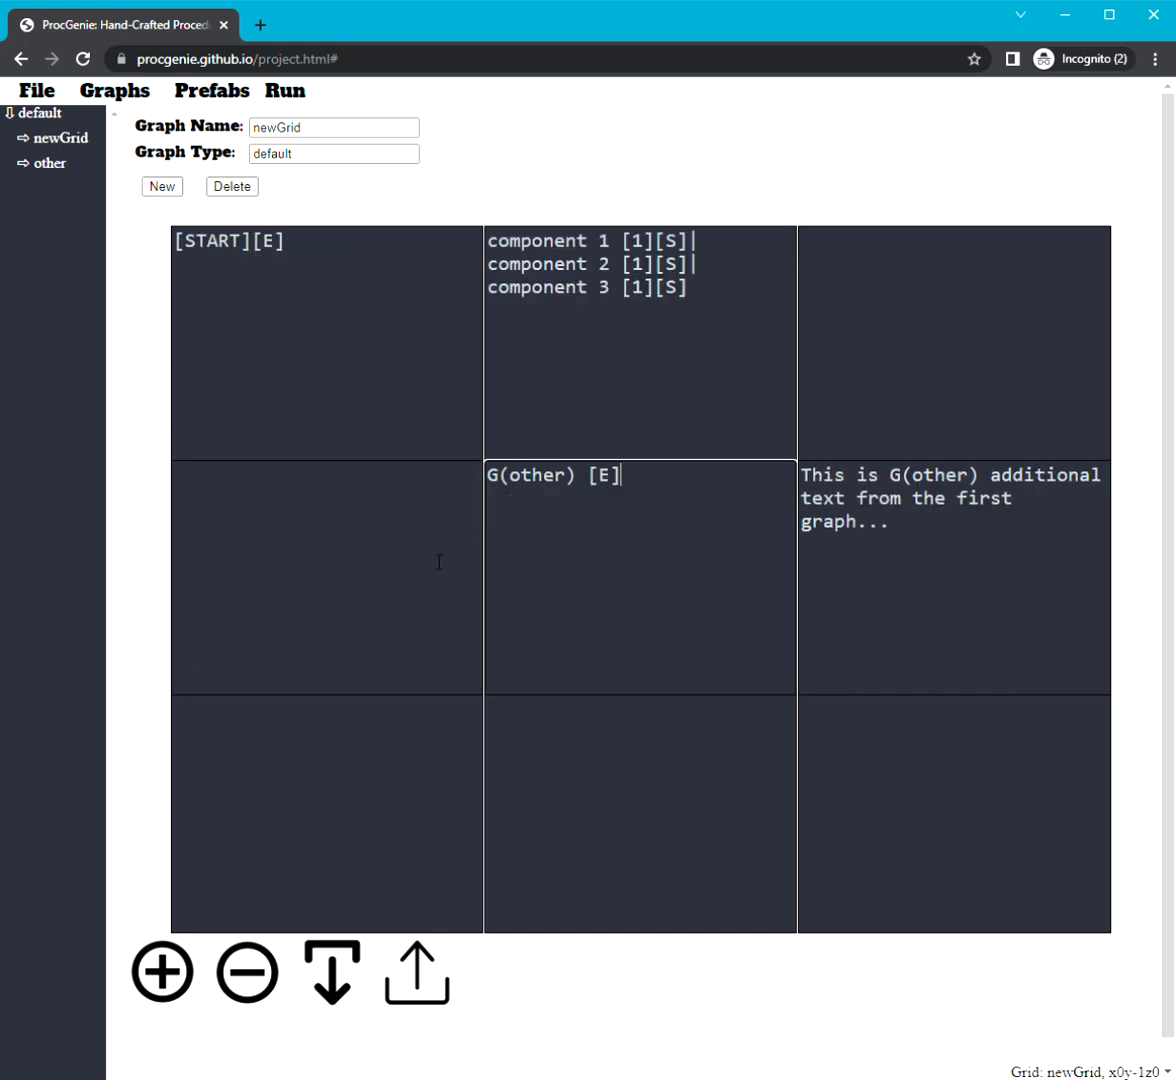
Step: Run the project and check where each G(other) call places the other graph's text in the generated output
left_click(285, 91)
left_click_drag(52, 156, 737, 181)
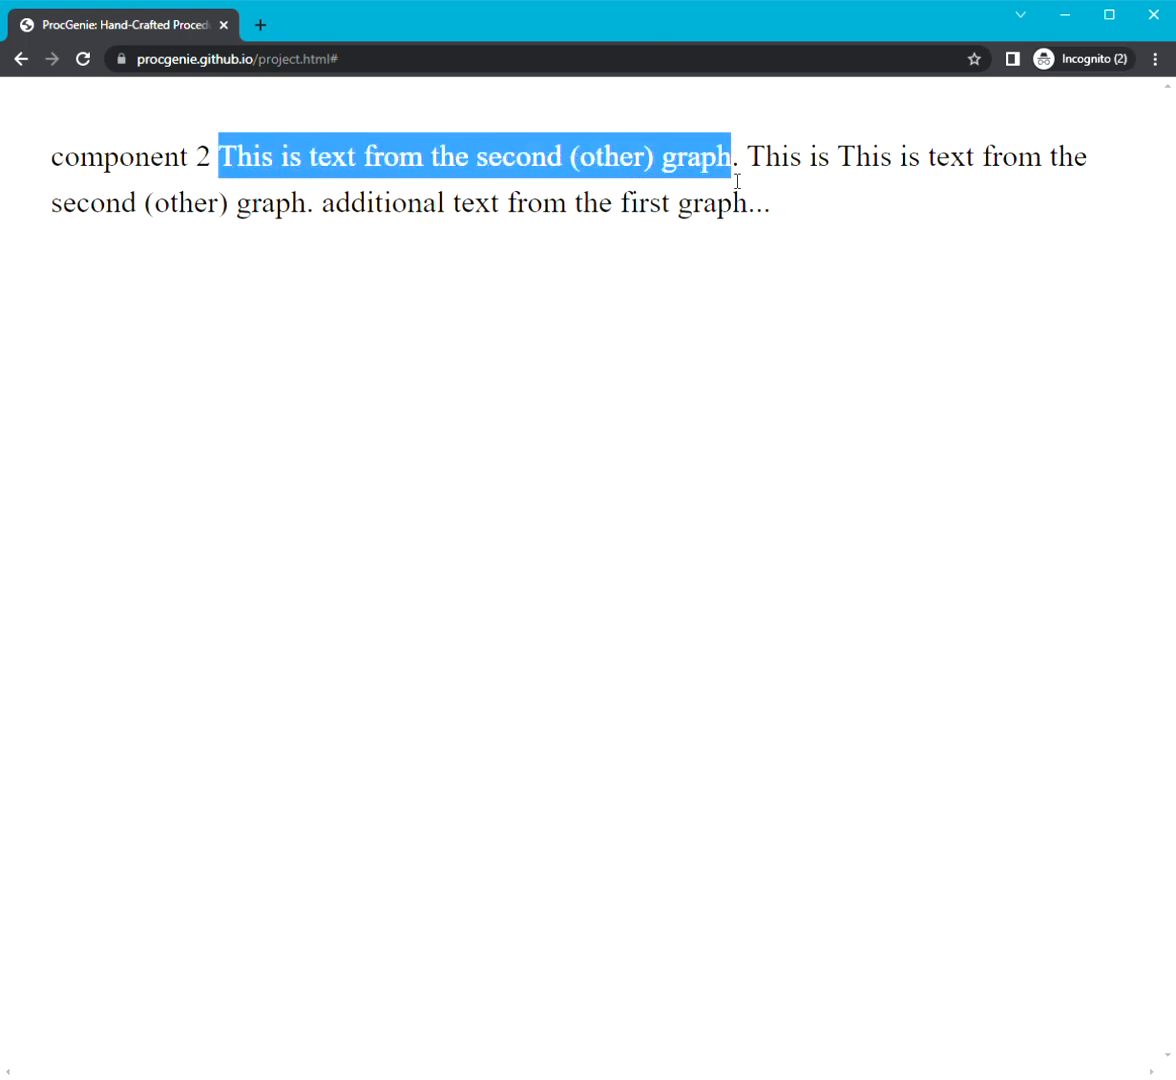
left_click(758, 170)
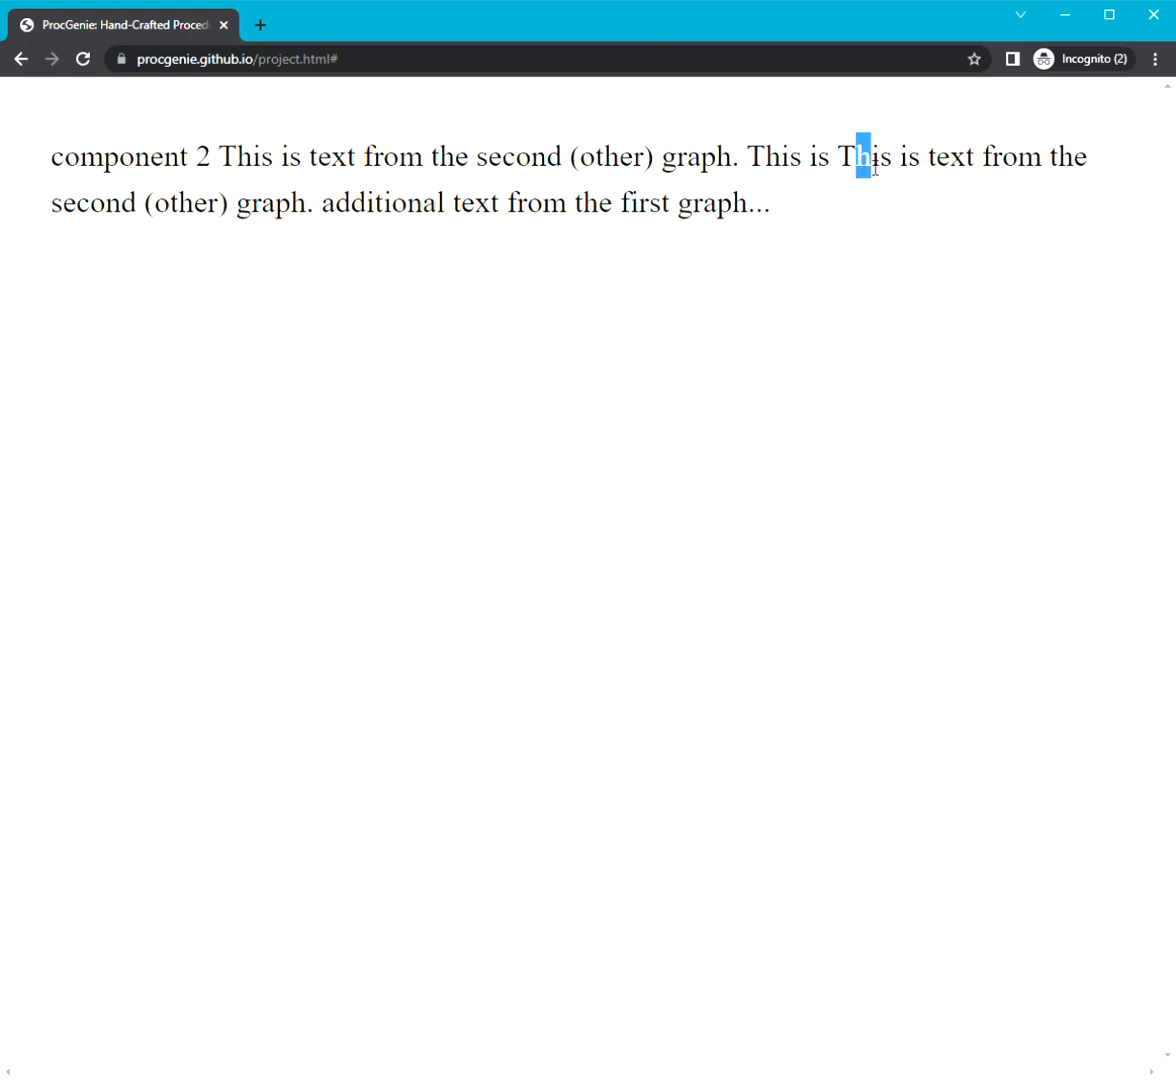